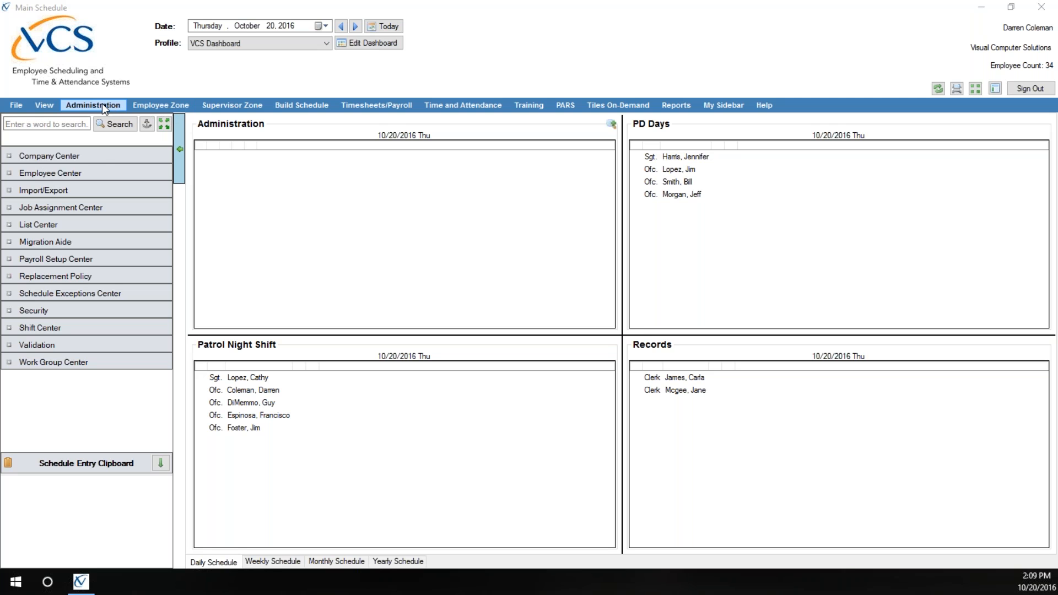
# Open the pay periods setup and check the list of defined payroll years, keeping 2016 selected
pyautogui.click(95, 260)
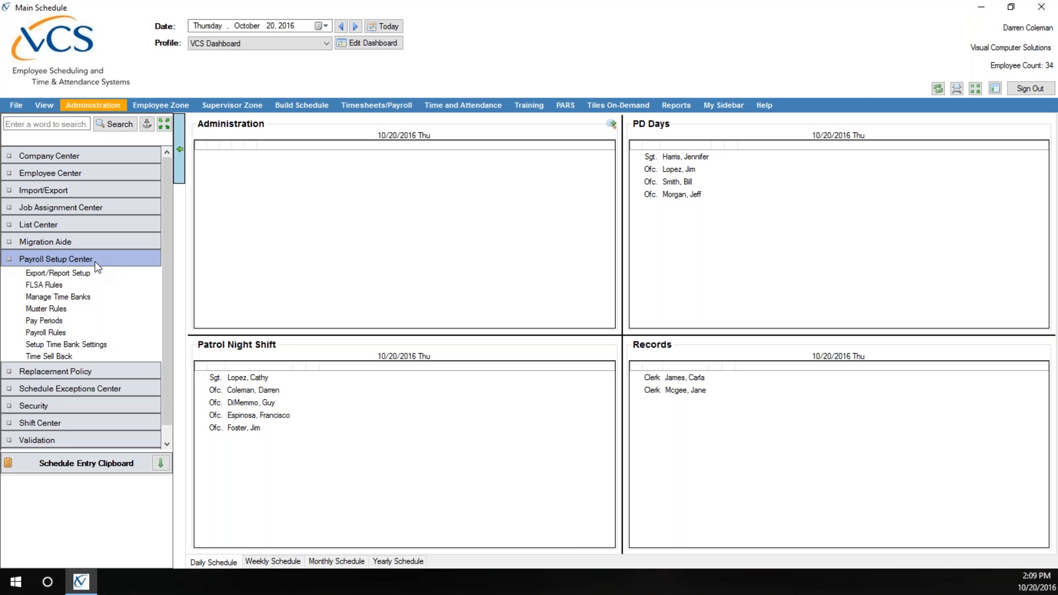
pyautogui.click(67, 324)
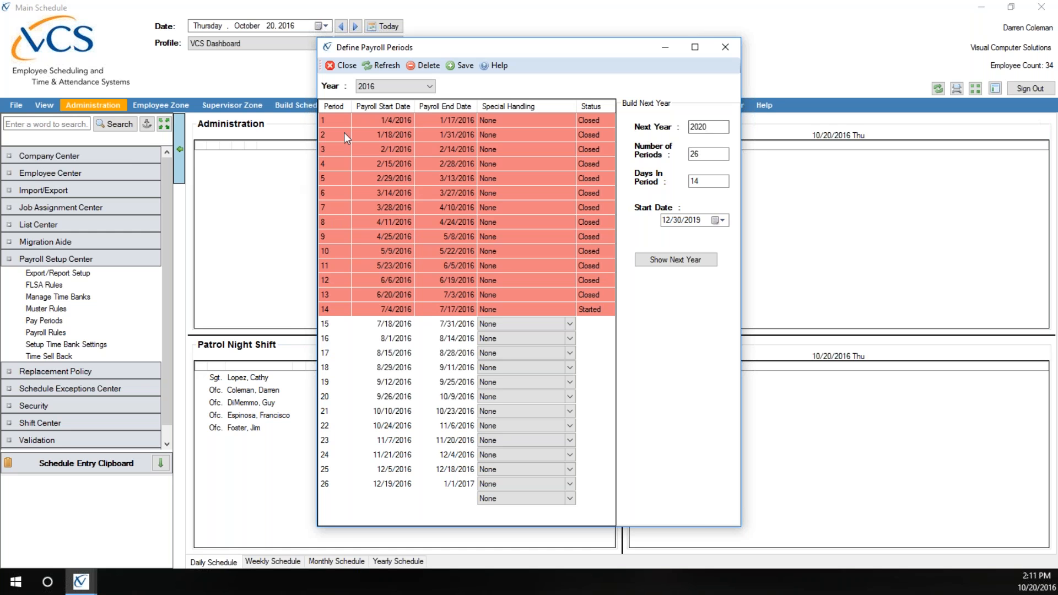
pyautogui.click(429, 87)
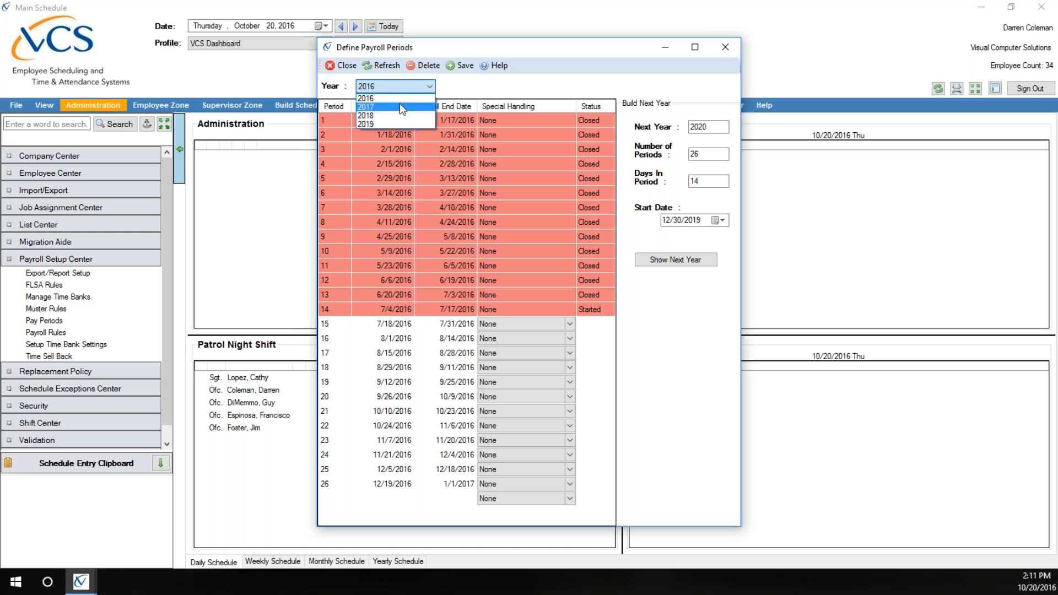
pyautogui.click(411, 98)
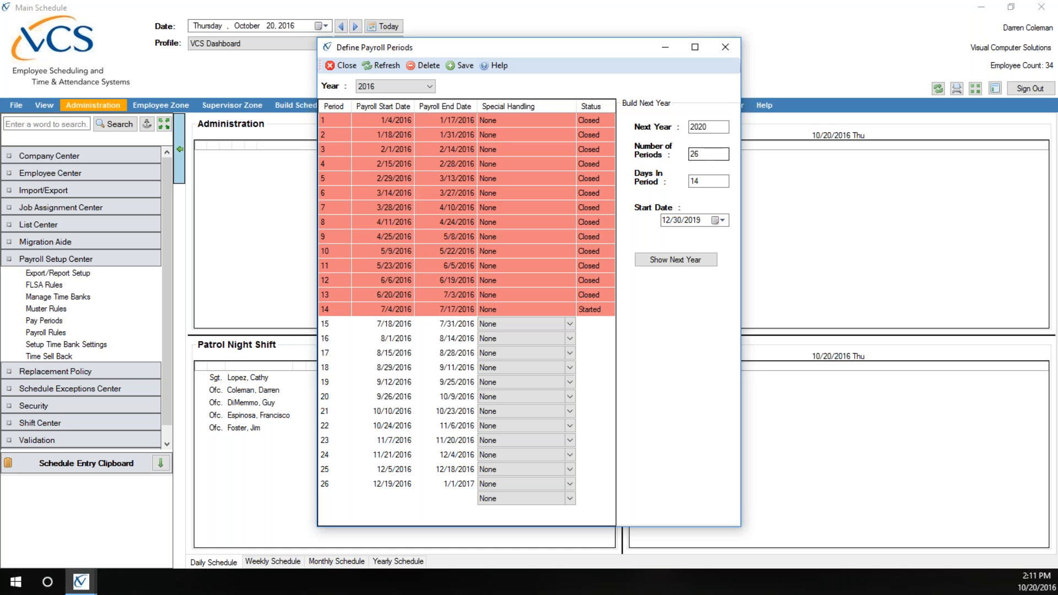
# Examine the days-in-period and start date settings for building the next payroll year
pyautogui.click(708, 182)
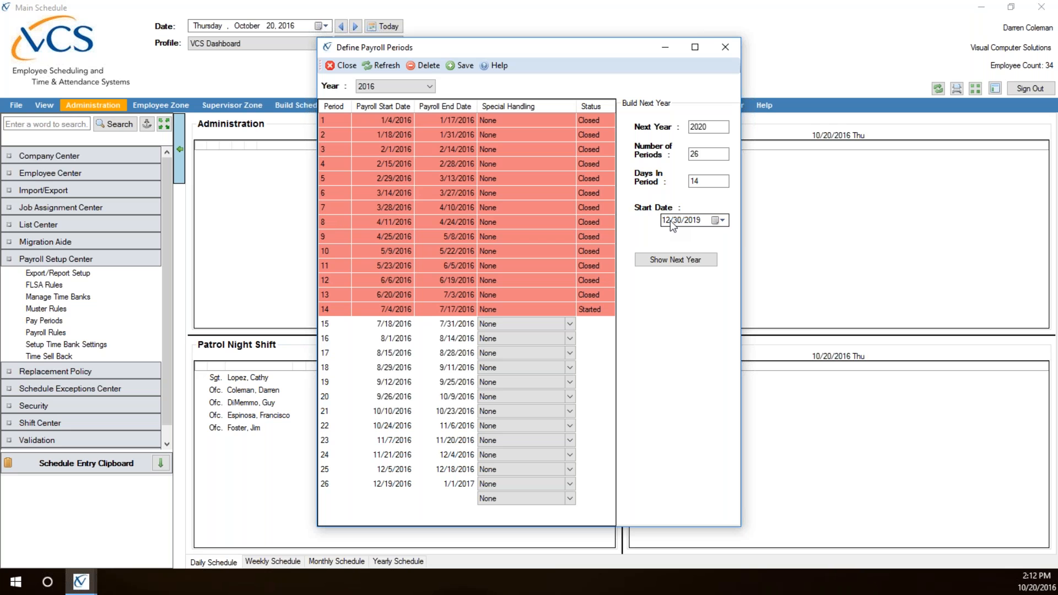
pyautogui.click(722, 220)
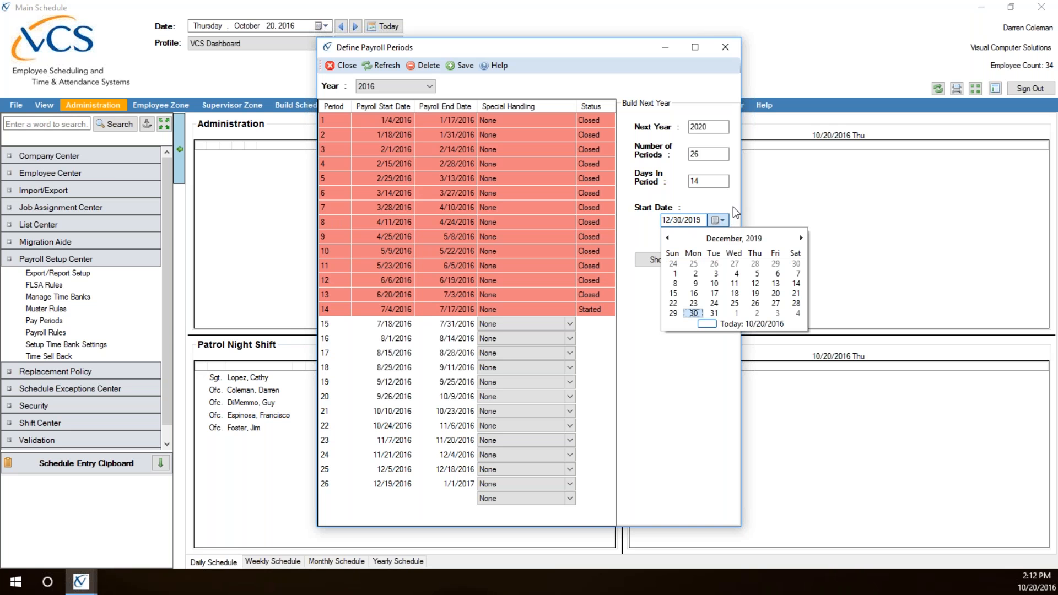
pyautogui.click(733, 212)
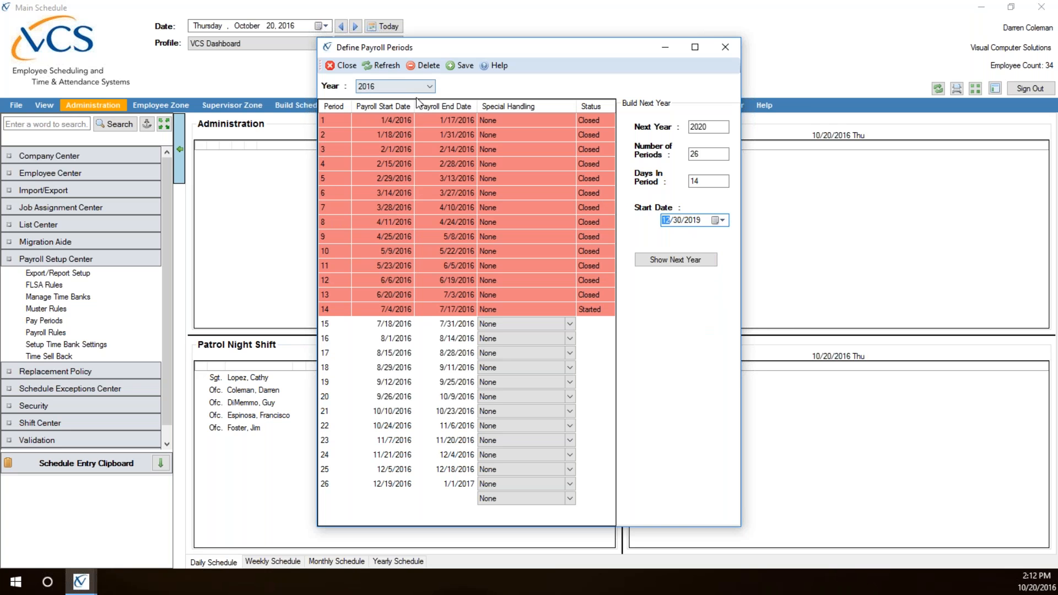
# View the payroll periods defined for 2019, and return to the 2016 periods
pyautogui.click(429, 86)
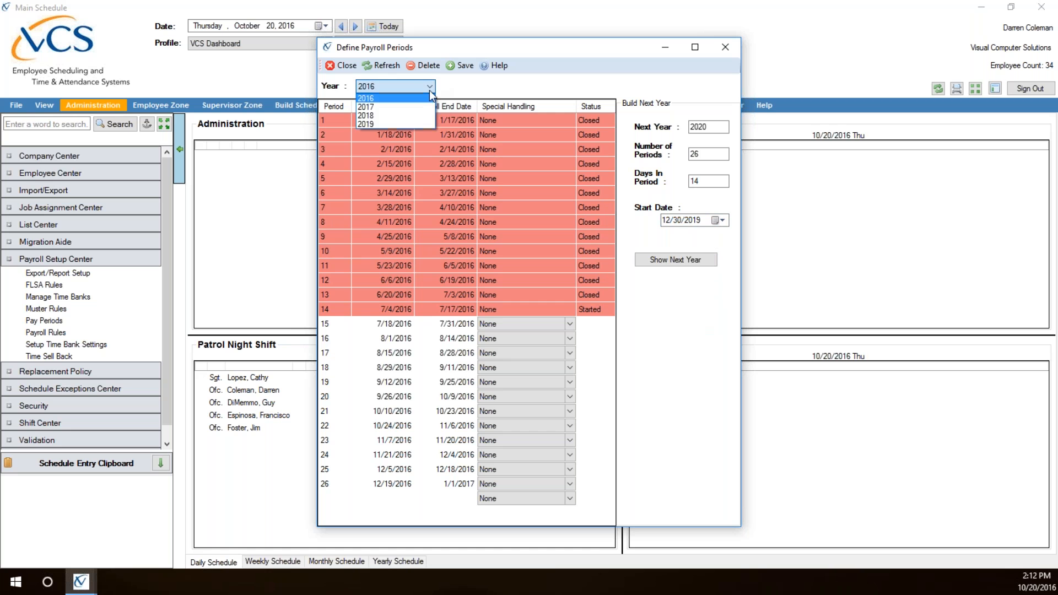
pyautogui.click(389, 125)
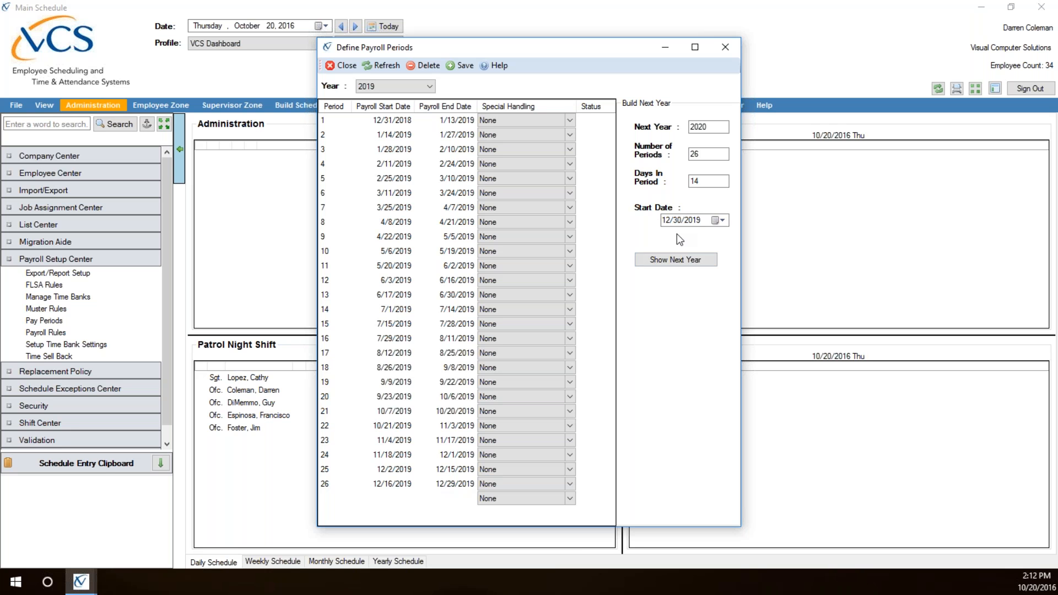
pyautogui.click(427, 86)
pyautogui.click(419, 98)
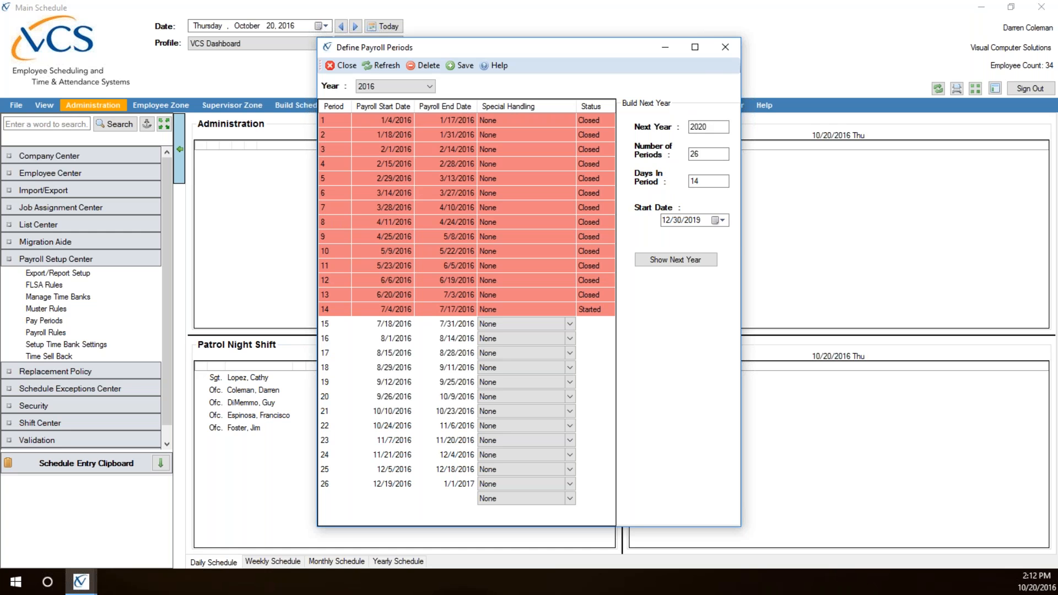
# Generate the 2020 pay periods and re-enter the end date of period 26 as 12/27/2020
pyautogui.click(682, 264)
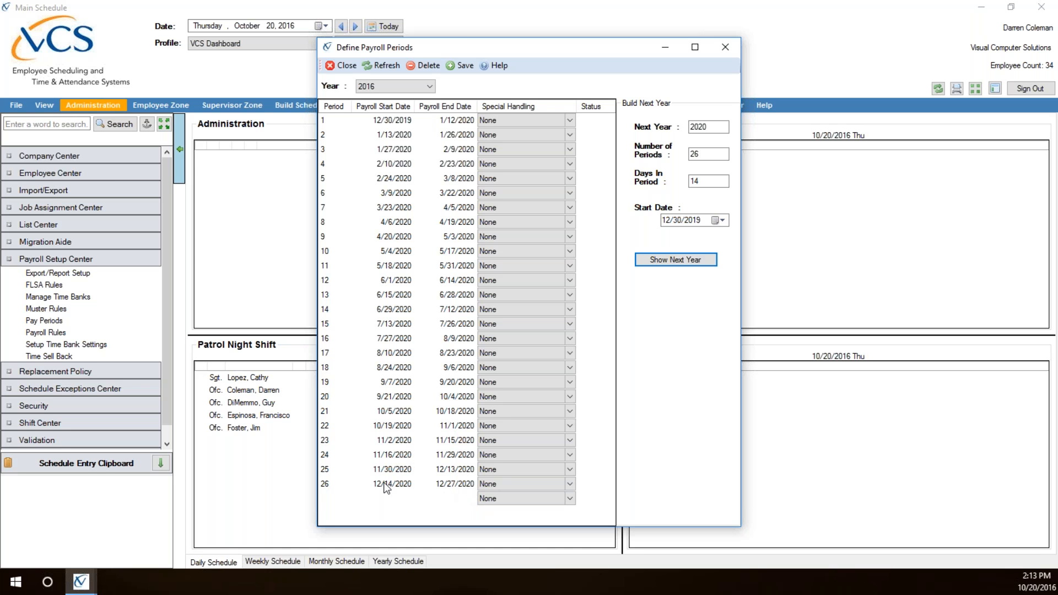
pyautogui.click(460, 484)
pyautogui.click(458, 484)
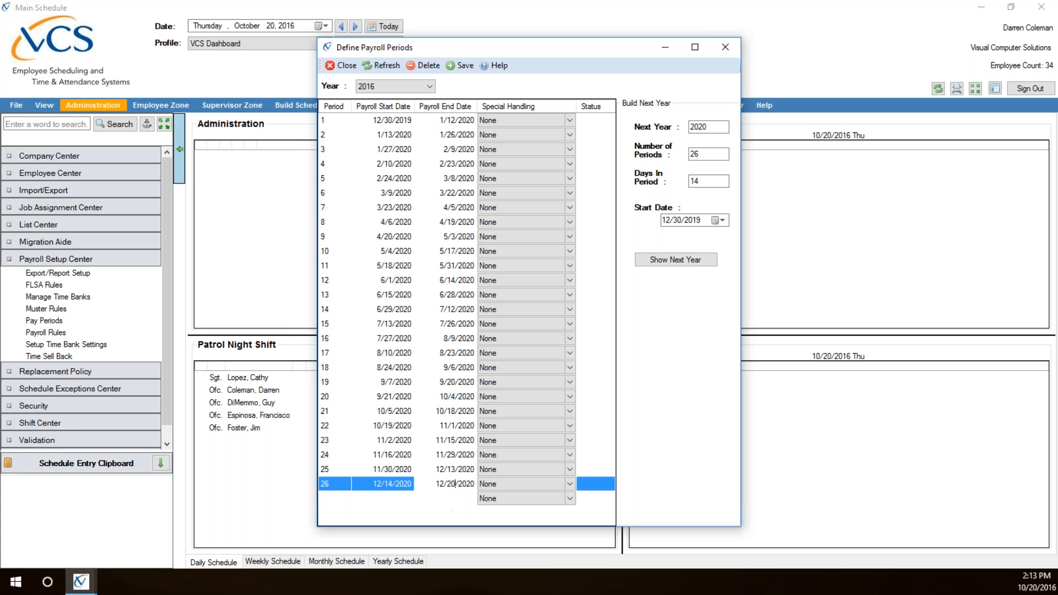
pyautogui.press('BackSpace')
pyautogui.write('7')
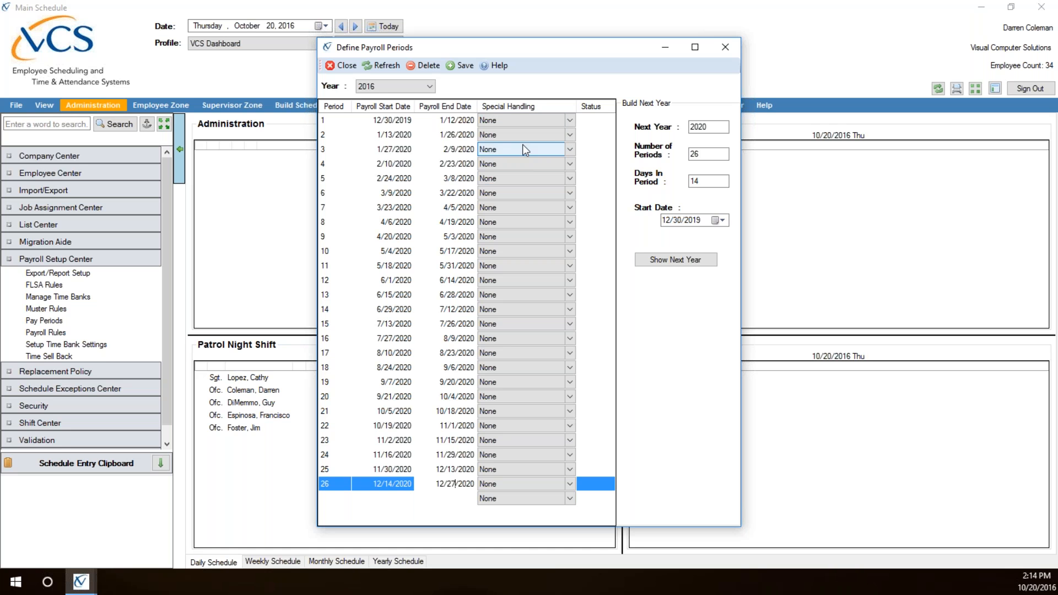
# Set the special handling of period 1 to 28 Day - First Half and of period 2 to 28 Day - Last Half
pyautogui.click(571, 121)
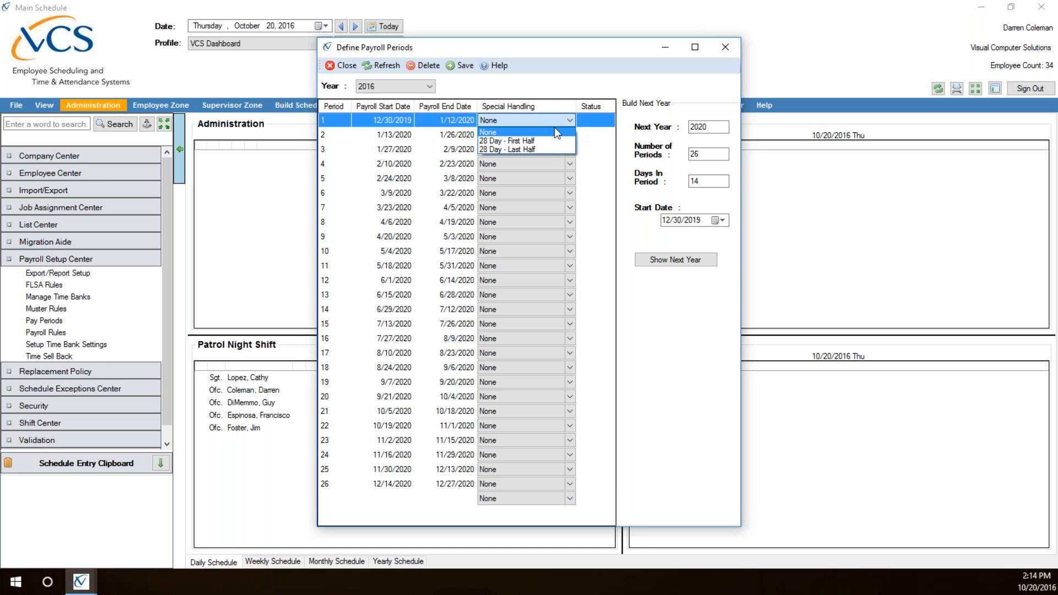
pyautogui.click(509, 141)
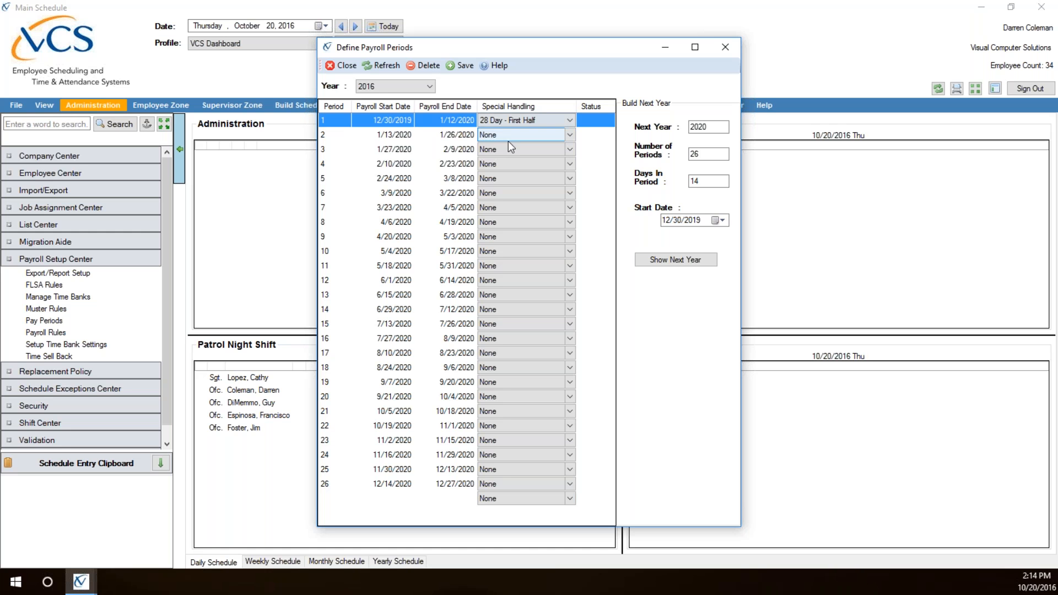
pyautogui.click(571, 135)
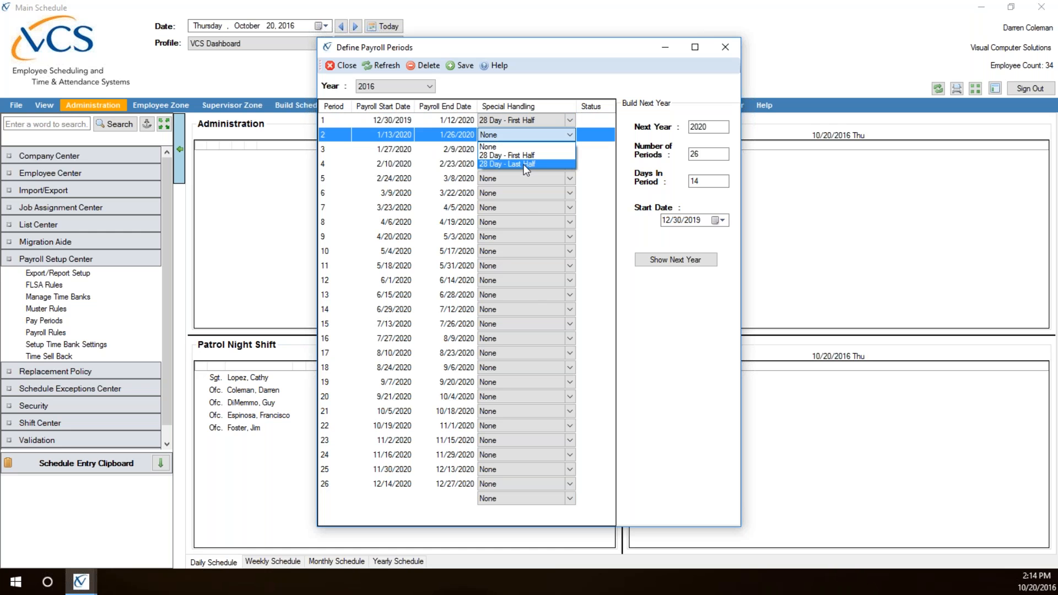
pyautogui.click(527, 165)
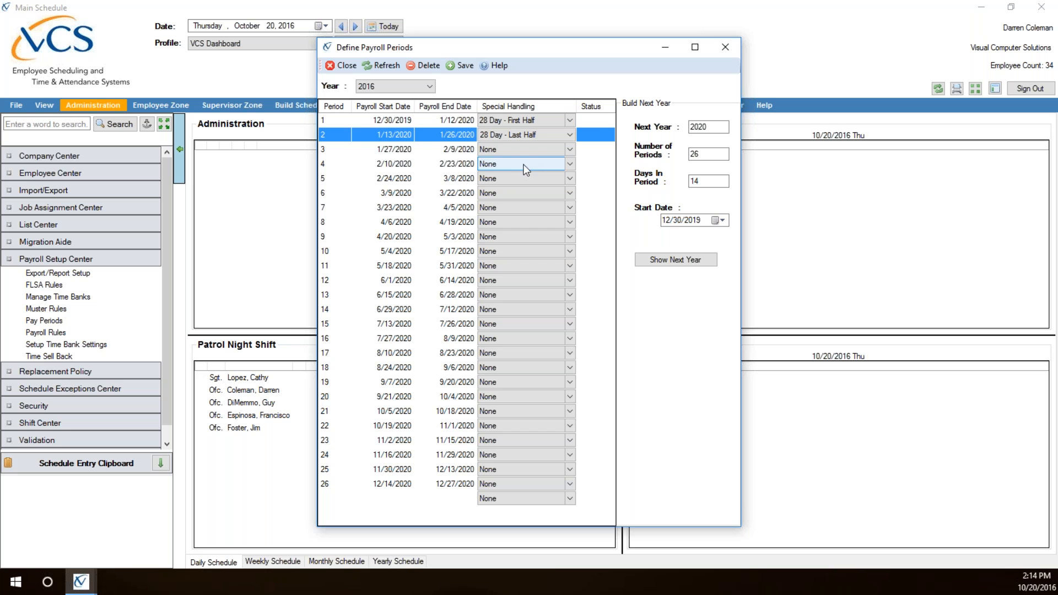
# Reset the special handling of periods 1 and 2 to None
pyautogui.click(575, 120)
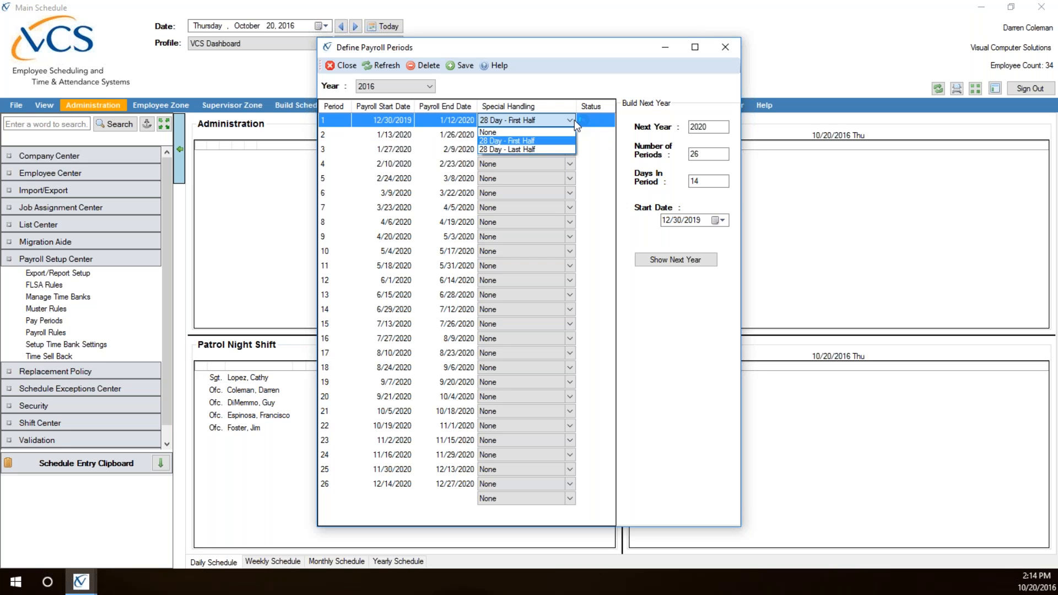
pyautogui.click(509, 131)
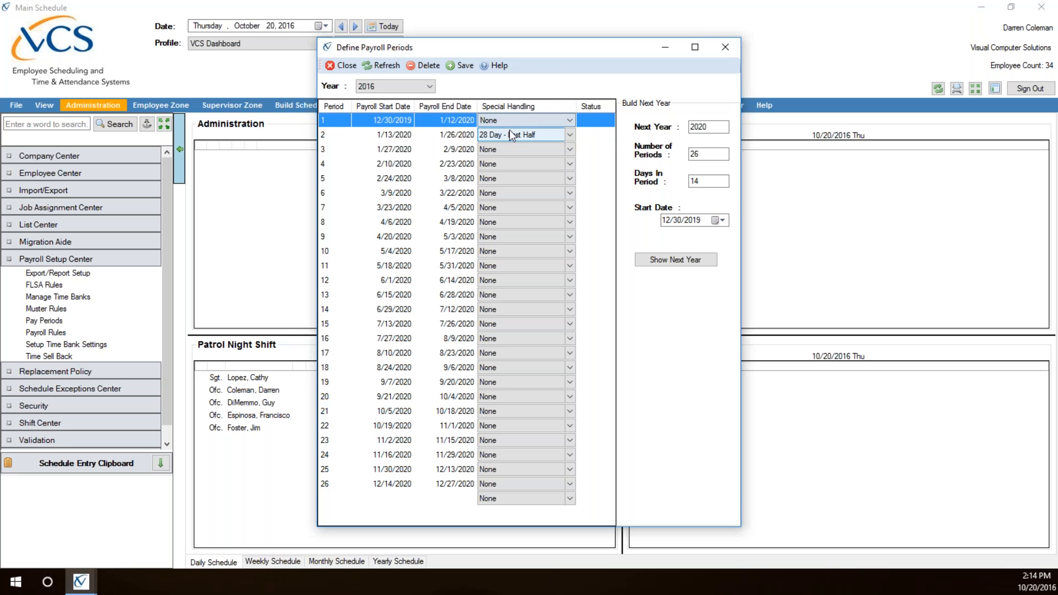
pyautogui.click(571, 134)
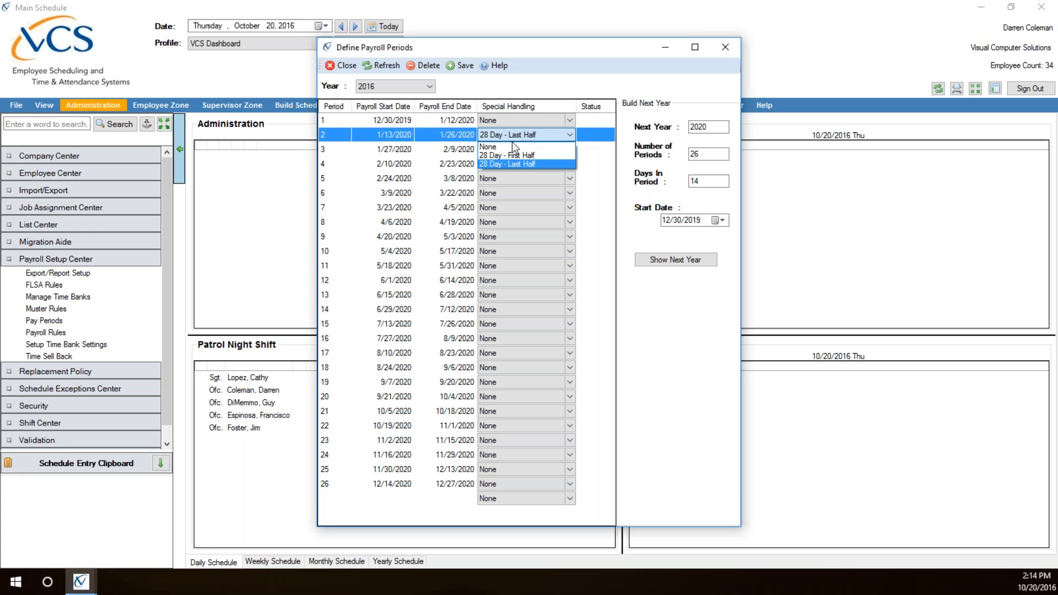
pyautogui.click(508, 145)
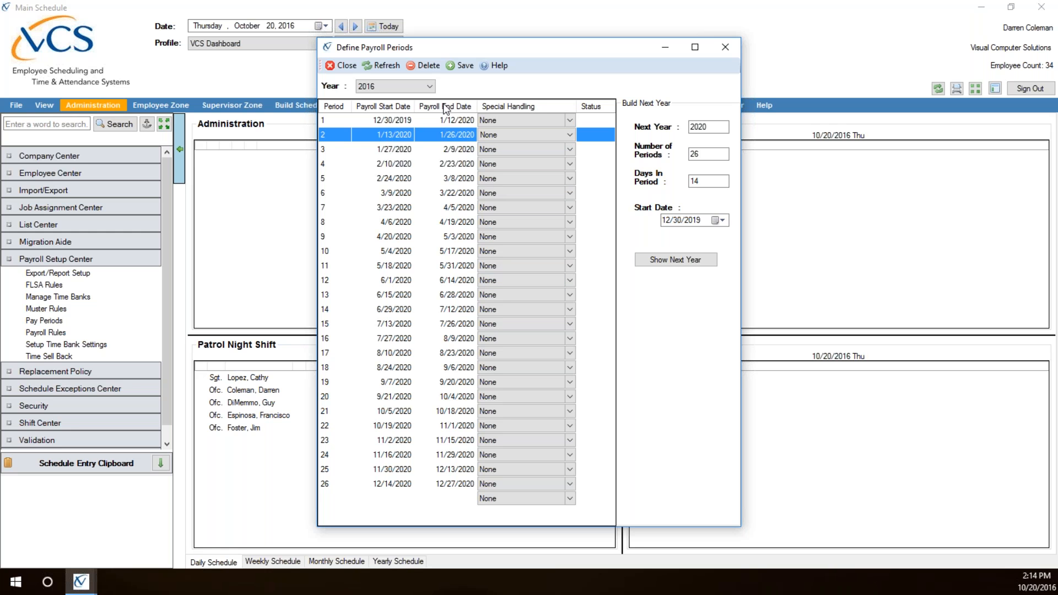
# Save the generated pay periods and display the 2020 payroll year
pyautogui.click(460, 67)
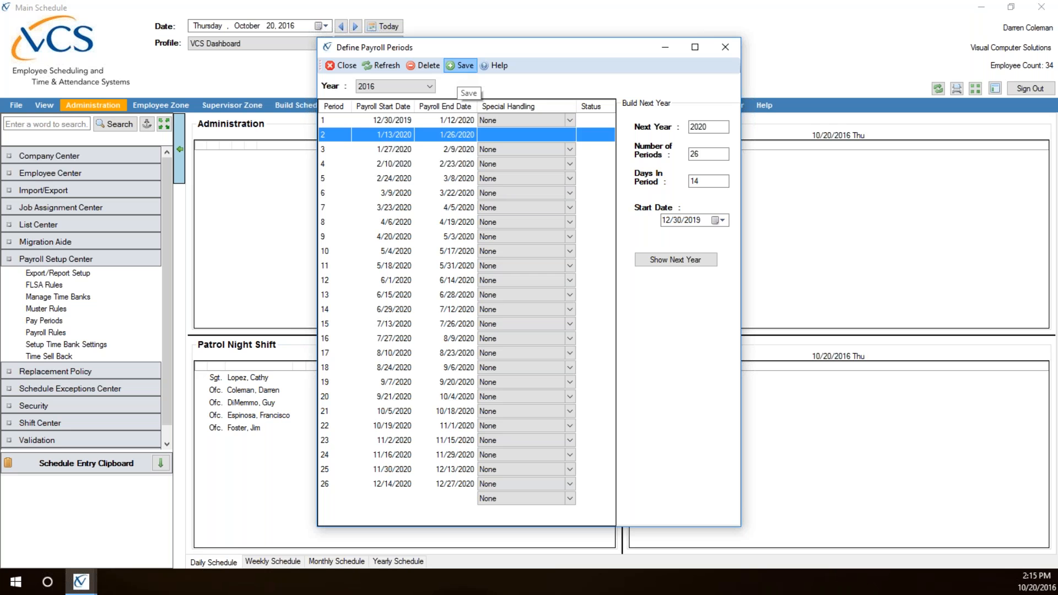
pyautogui.click(397, 86)
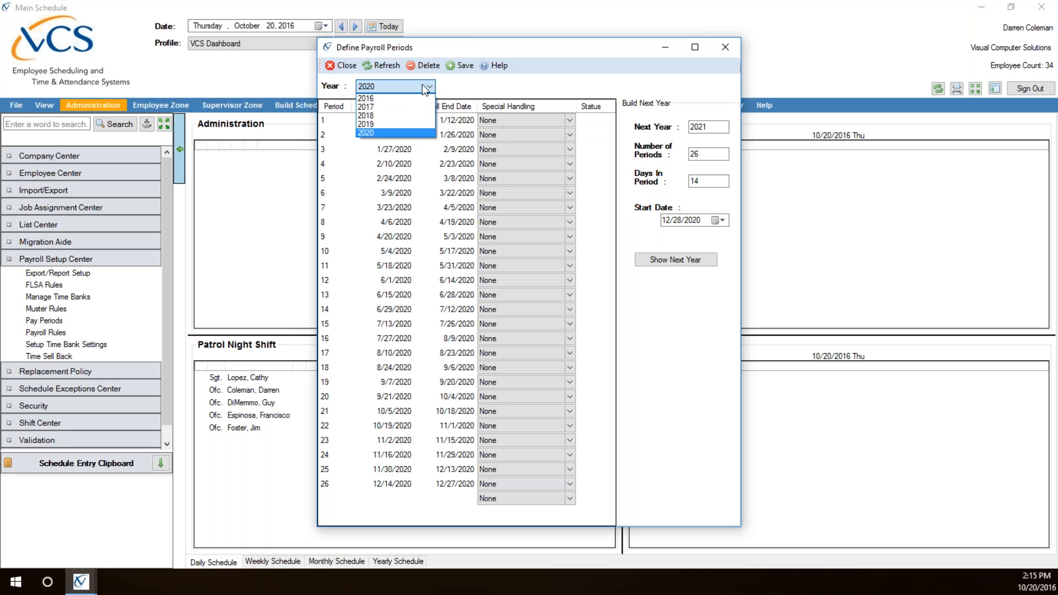
pyautogui.click(399, 134)
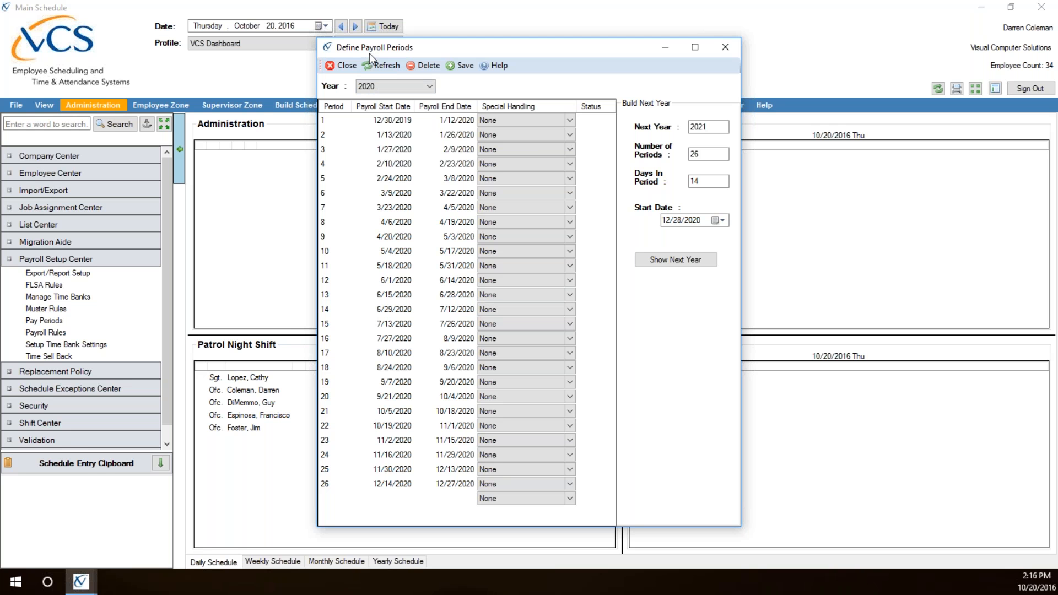
# Close the pay periods setup and open the payroll rules
pyautogui.click(344, 66)
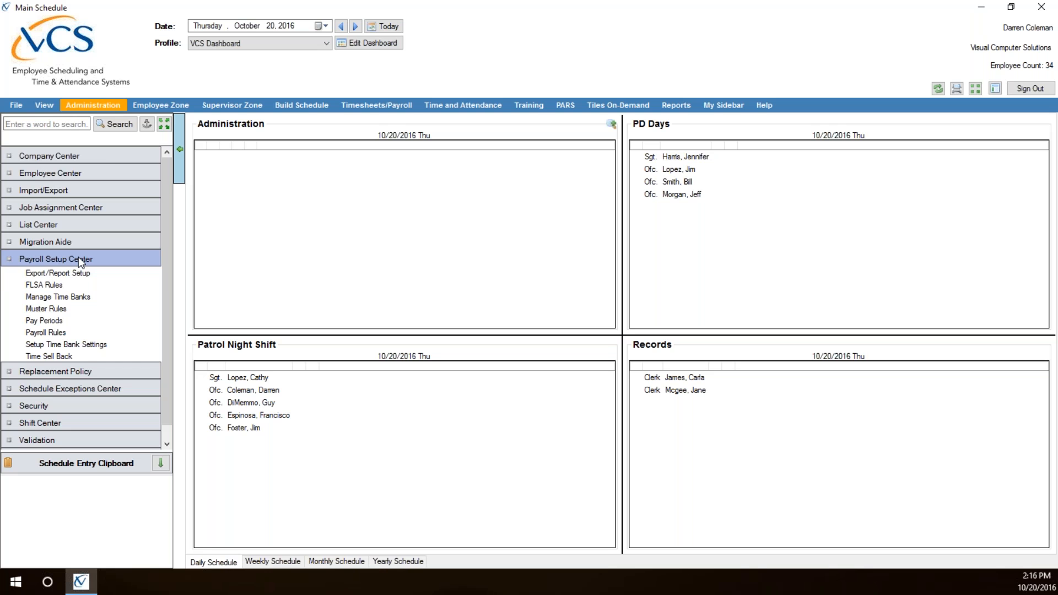
pyautogui.click(72, 332)
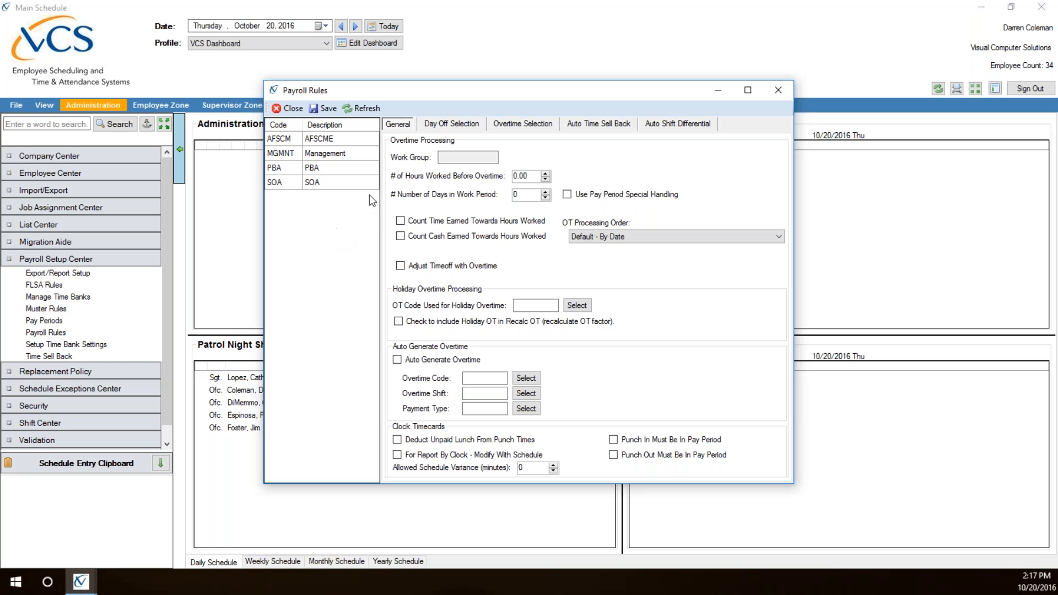
# Compare the general payroll rules of the AFSCME, PBA and SOA work groups, ending on PBA
pyautogui.click(318, 172)
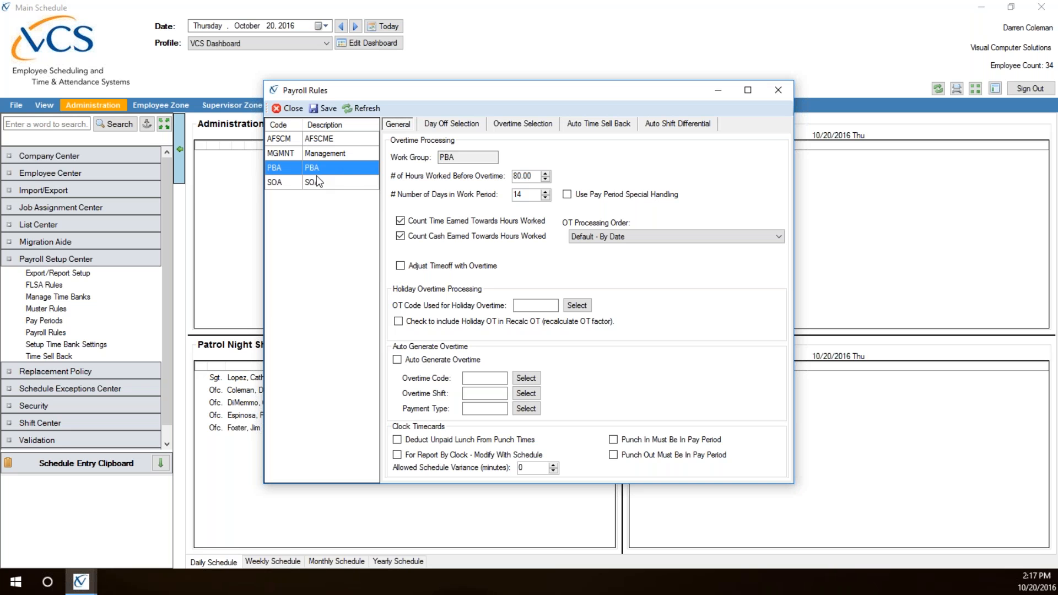
pyautogui.click(324, 185)
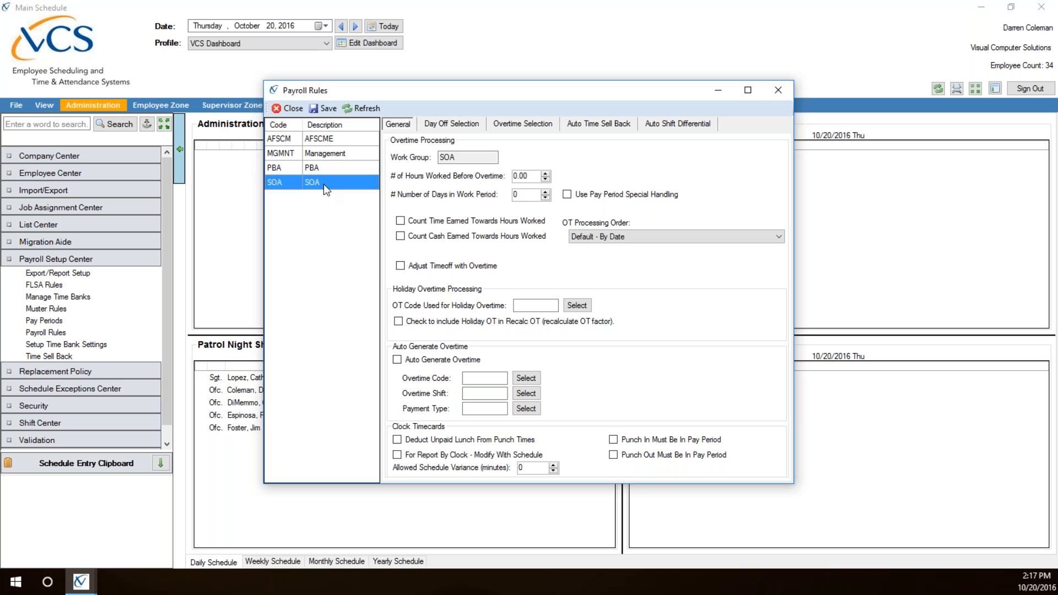
pyautogui.click(336, 144)
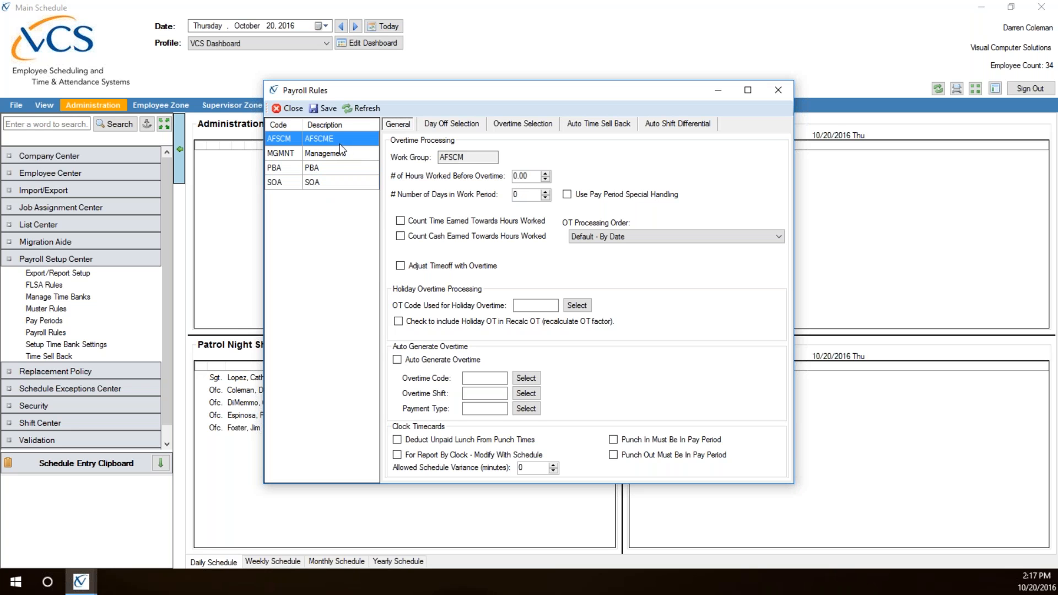
pyautogui.click(326, 174)
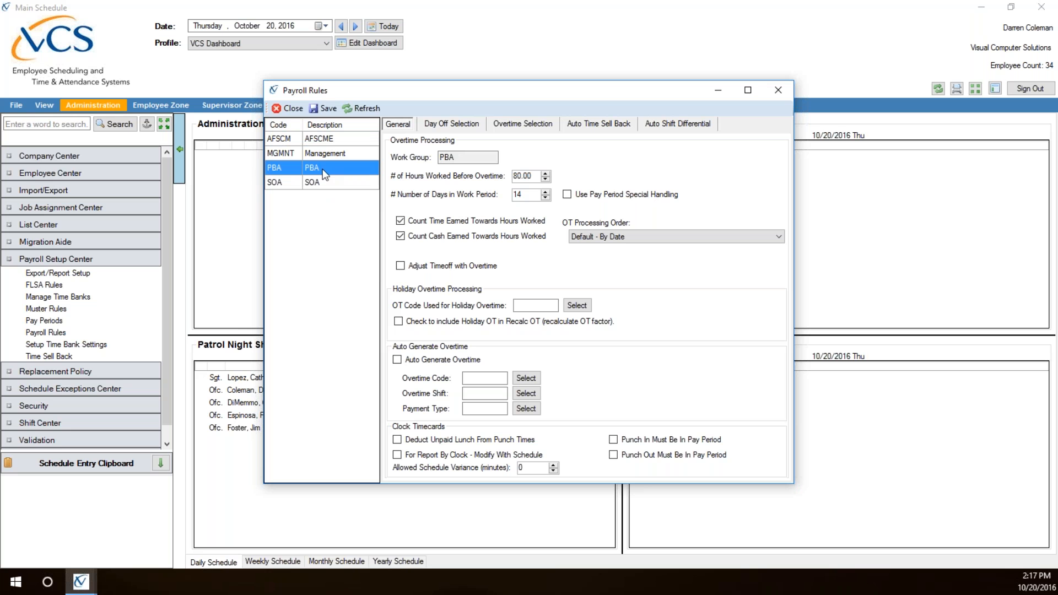
pyautogui.click(330, 142)
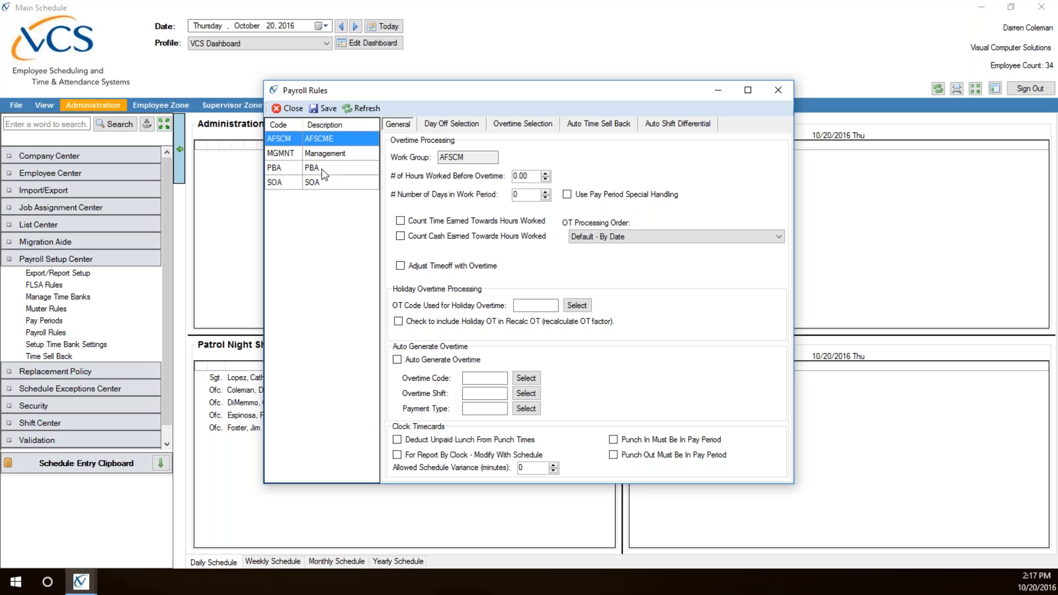
pyautogui.click(322, 171)
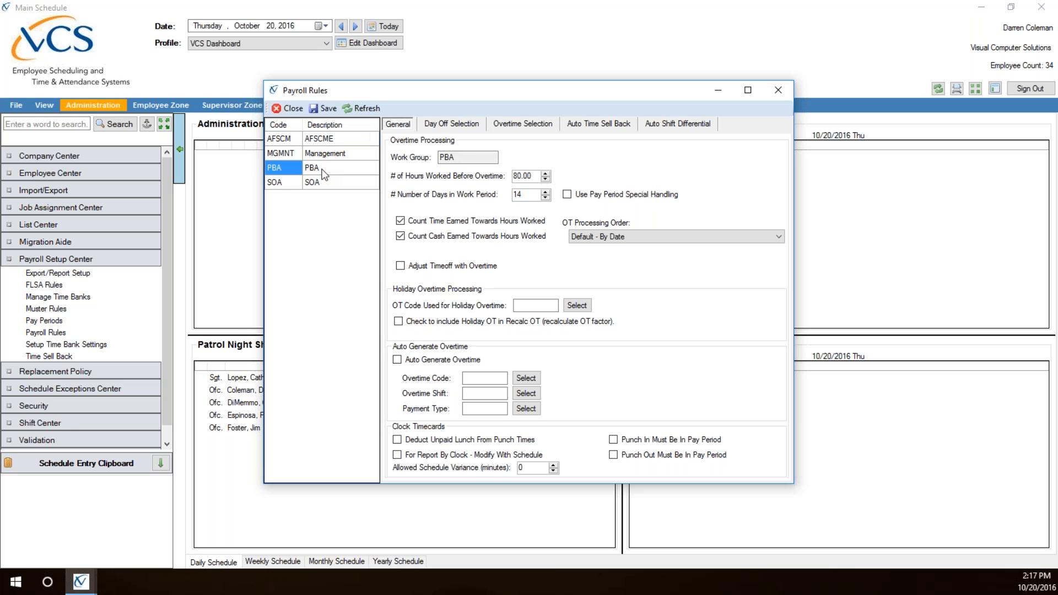
pyautogui.click(328, 182)
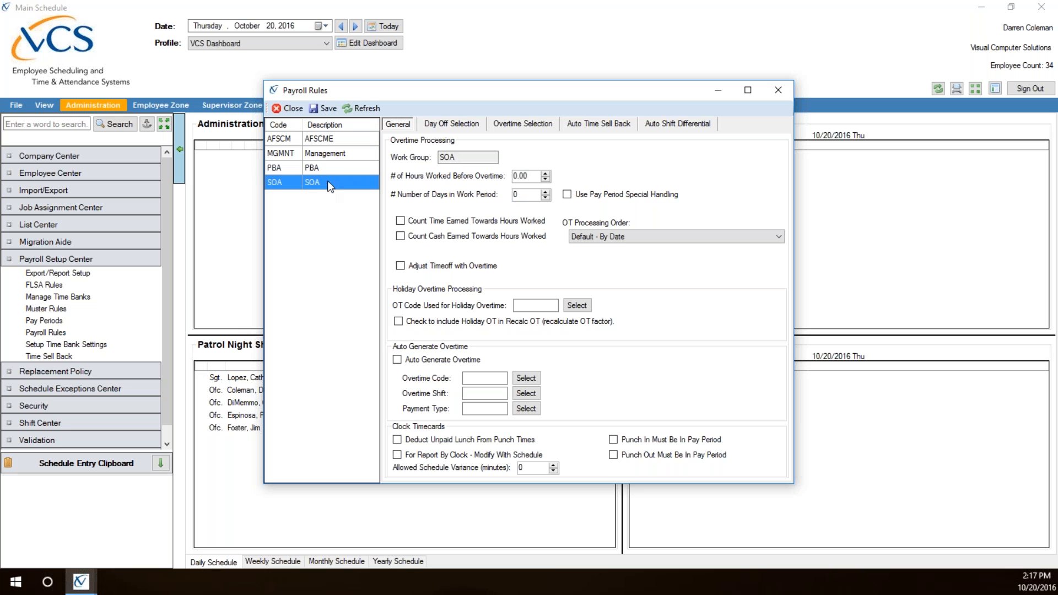
pyautogui.click(339, 169)
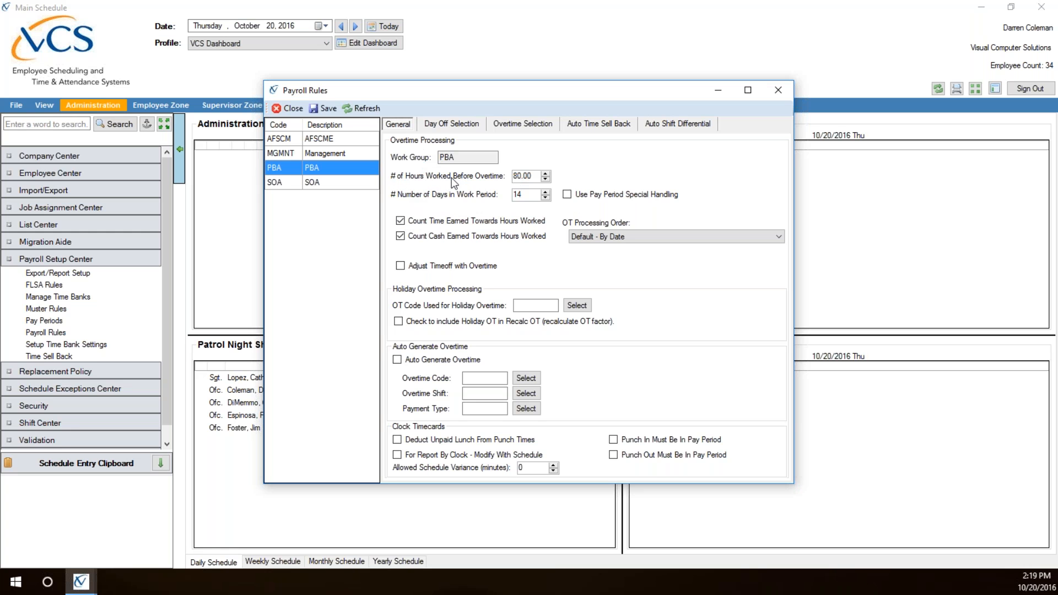
# Set the PBA group's number of hours worked before overtime to 40
pyautogui.moveTo(522, 181)
pyautogui.press('BackSpace')
pyautogui.press('BackSpace')
pyautogui.write('40')
pyautogui.click(522, 195)
pyautogui.moveTo(493, 199)
# Set the PBA group's hours worked before overtime to 80 and its work period to 14 days
pyautogui.click(524, 175)
pyautogui.press('BackSpace')
pyautogui.press('BackSpace')
pyautogui.write('80')
pyautogui.doubleClick(521, 194)
pyautogui.write('14')
# Set PBA's hours before overtime to 160 and its work period to 28 days, with pay period special handling enabled
pyautogui.moveTo(524, 175)
pyautogui.press('BackSpace')
pyautogui.write('16')
pyautogui.doubleClick(524, 195)
pyautogui.write('28')
pyautogui.click(530, 196)
# Set the PBA group's hours worked before overtime back to 80 and its work period to 14 days
pyautogui.click(526, 176)
pyautogui.press('BackSpace')
pyautogui.press('BackSpace')
pyautogui.press('BackSpace')
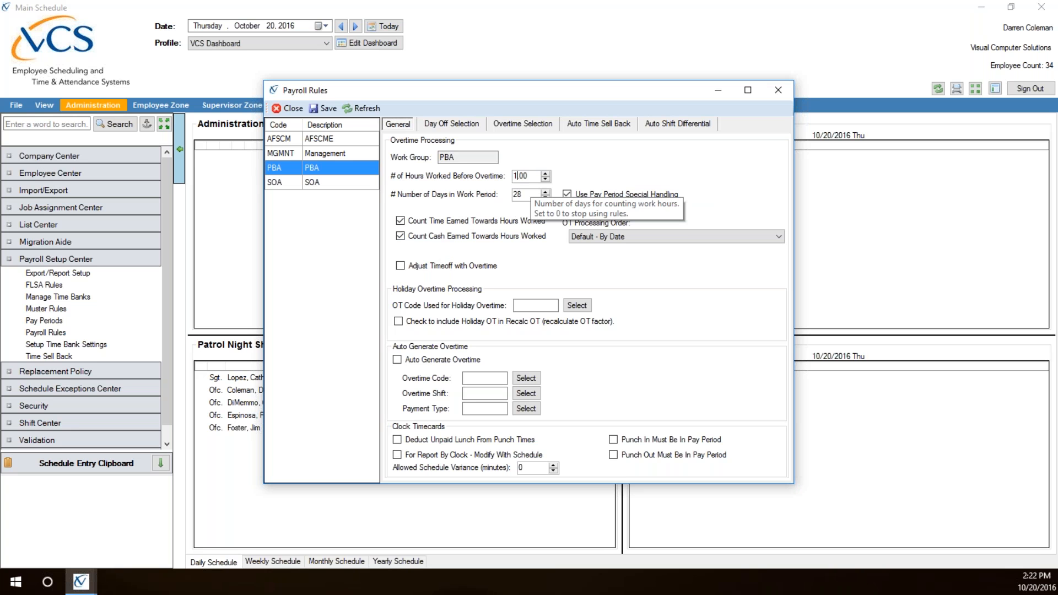
pyautogui.write('80')
pyautogui.click(523, 197)
pyautogui.press('BackSpace')
pyautogui.press('BackSpace')
pyautogui.write('14')
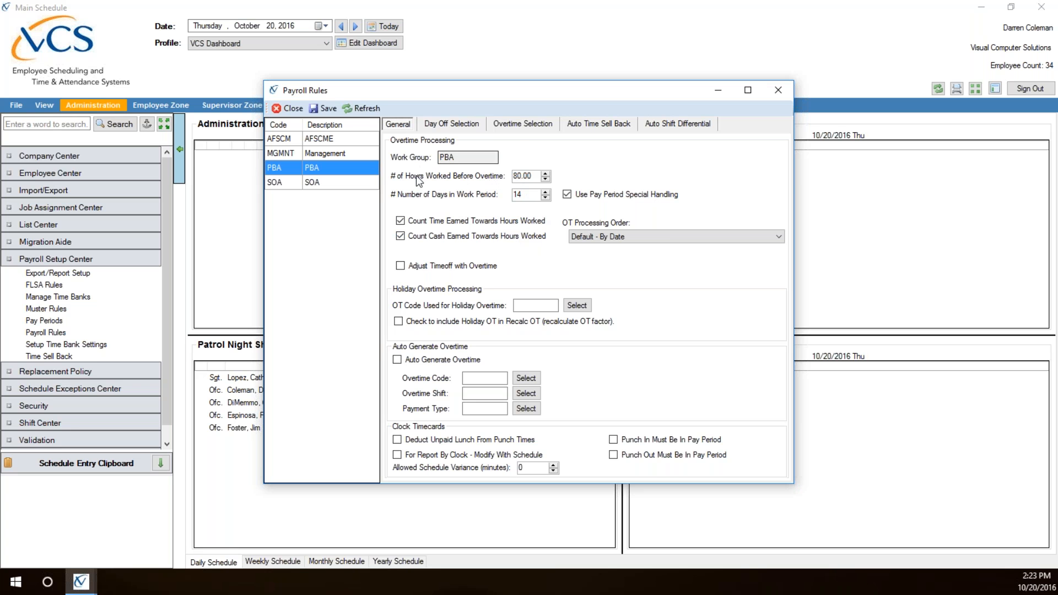
# Review the PBA group's time-off codes that count toward hours worked
pyautogui.moveTo(481, 196)
pyautogui.moveTo(440, 315)
pyautogui.moveTo(662, 319)
pyautogui.click(446, 125)
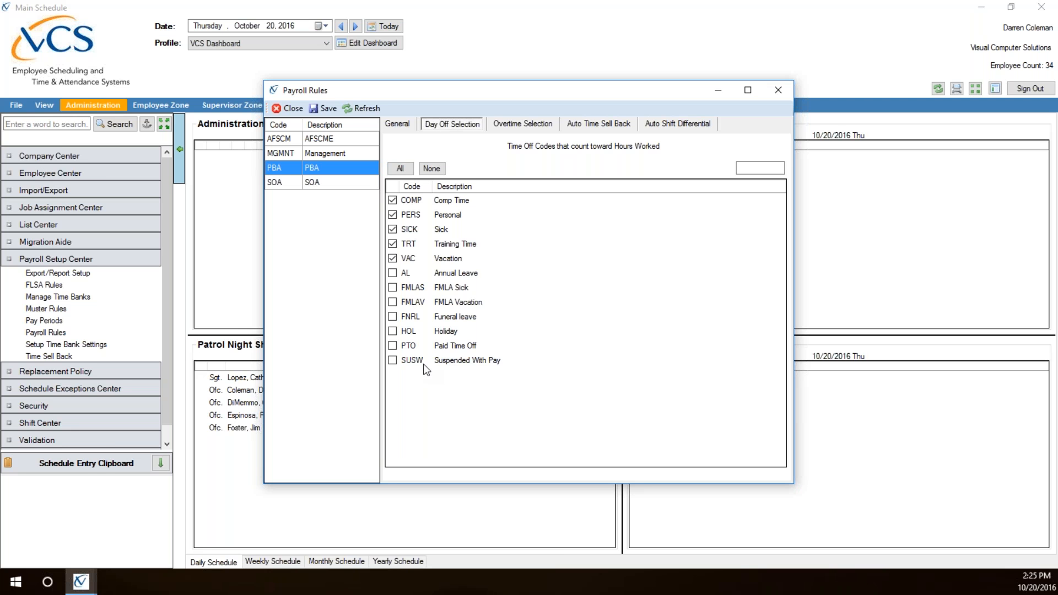
# Set the TRAIN (Training) overtime code to be automatically treated as straight for PBA, and look through the 1.5 code list
pyautogui.click(502, 124)
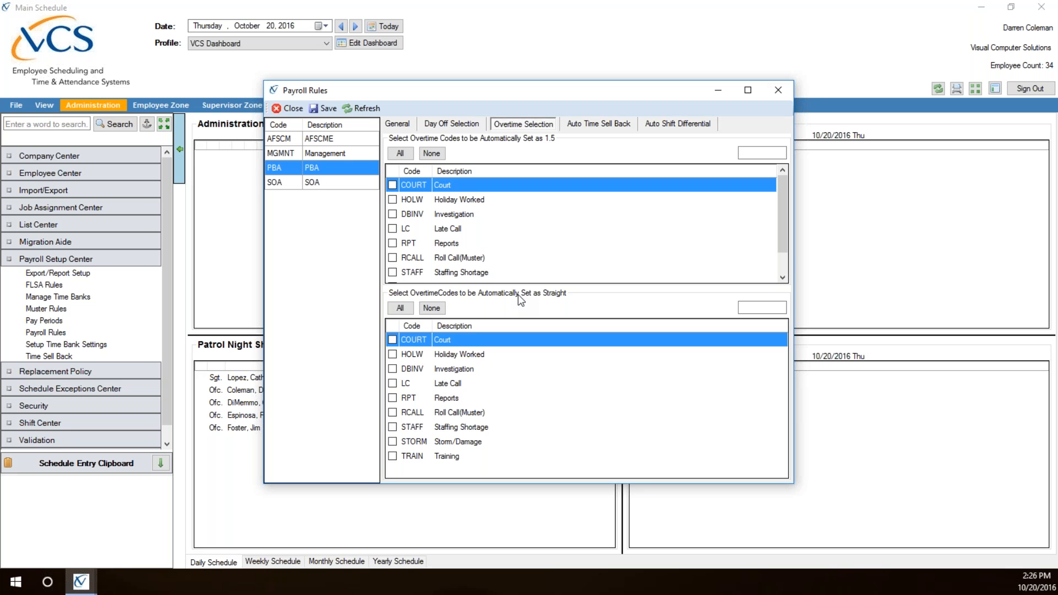
pyautogui.click(392, 456)
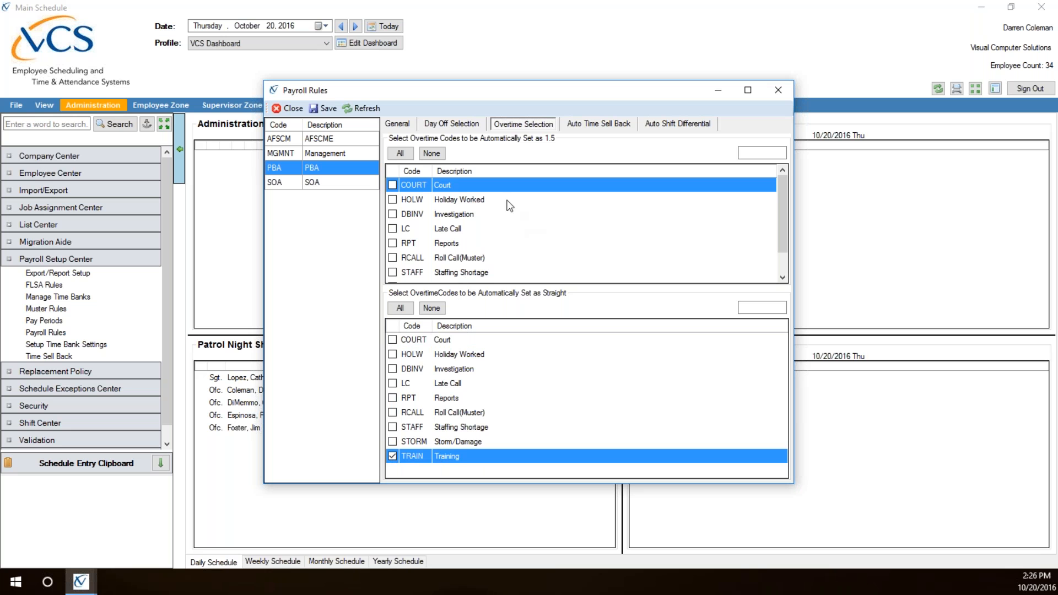
pyautogui.click(785, 263)
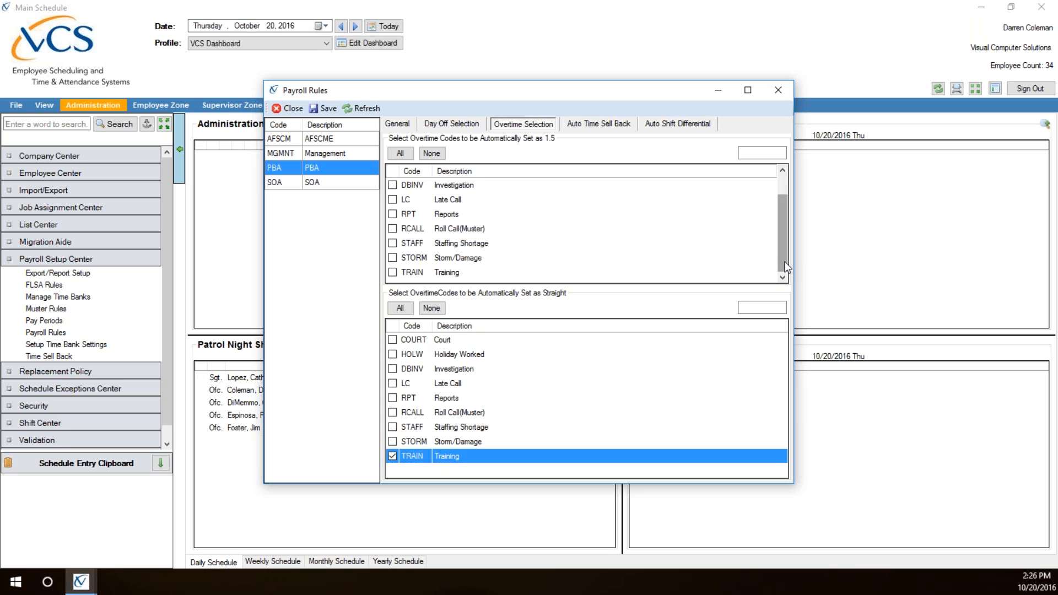
pyautogui.moveTo(785, 267); pyautogui.dragTo(777, 209)
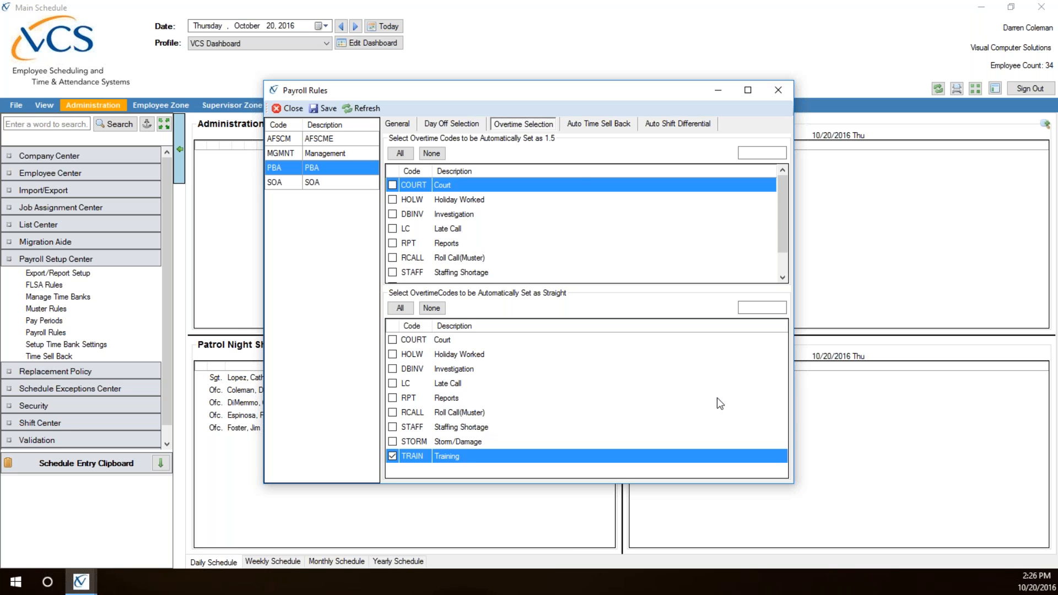
# Examine PBA's auto generate overtime settings, viewing the available overtime codes, overtime shifts and payment types without choosing any
pyautogui.click(396, 125)
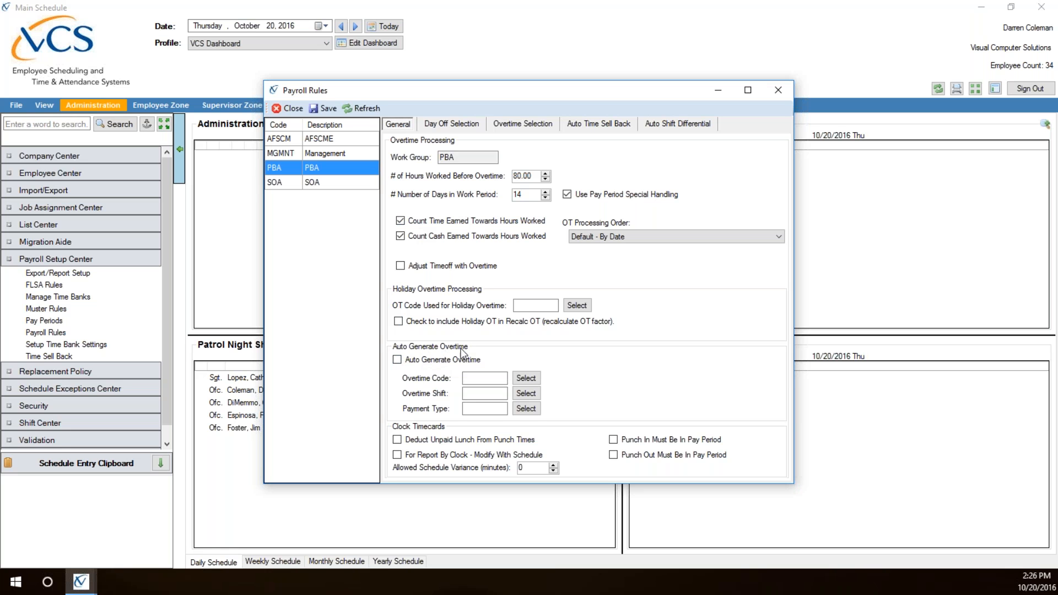
pyautogui.moveTo(473, 353)
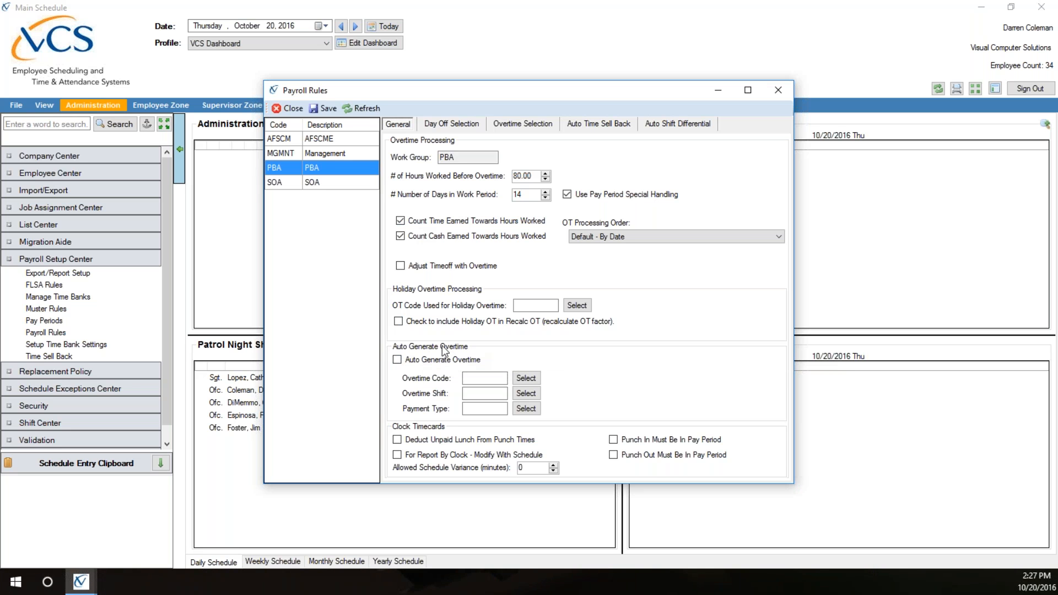
pyautogui.moveTo(431, 361)
pyautogui.click(524, 379)
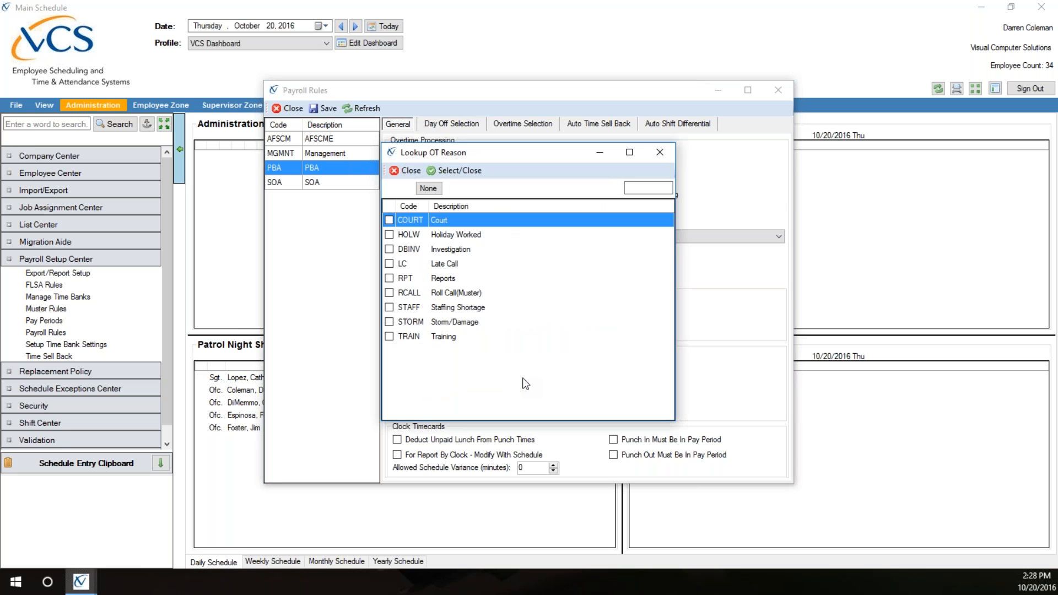
pyautogui.click(407, 171)
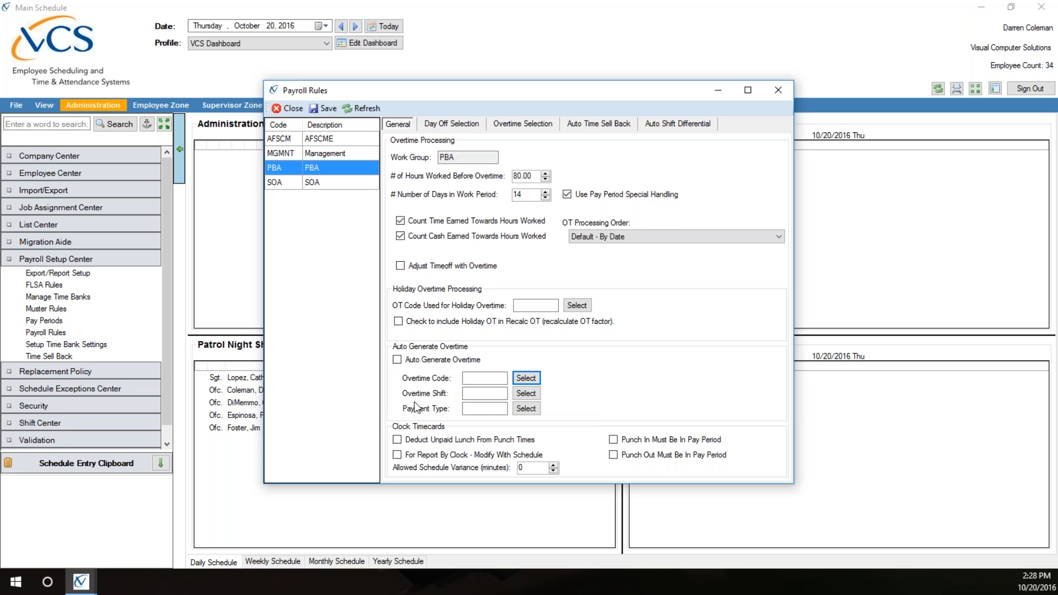
pyautogui.click(526, 394)
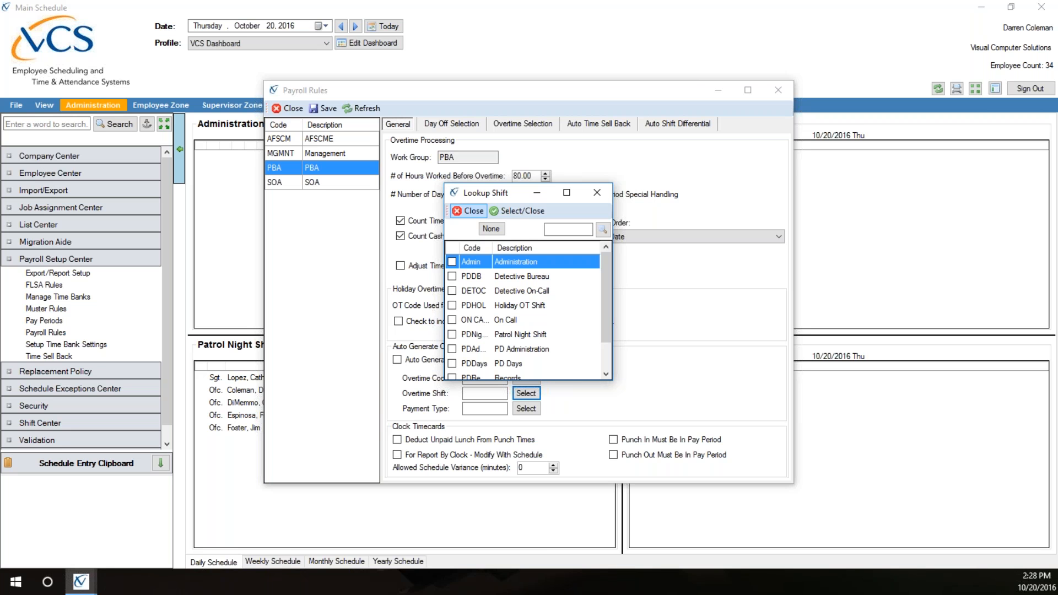
pyautogui.click(468, 211)
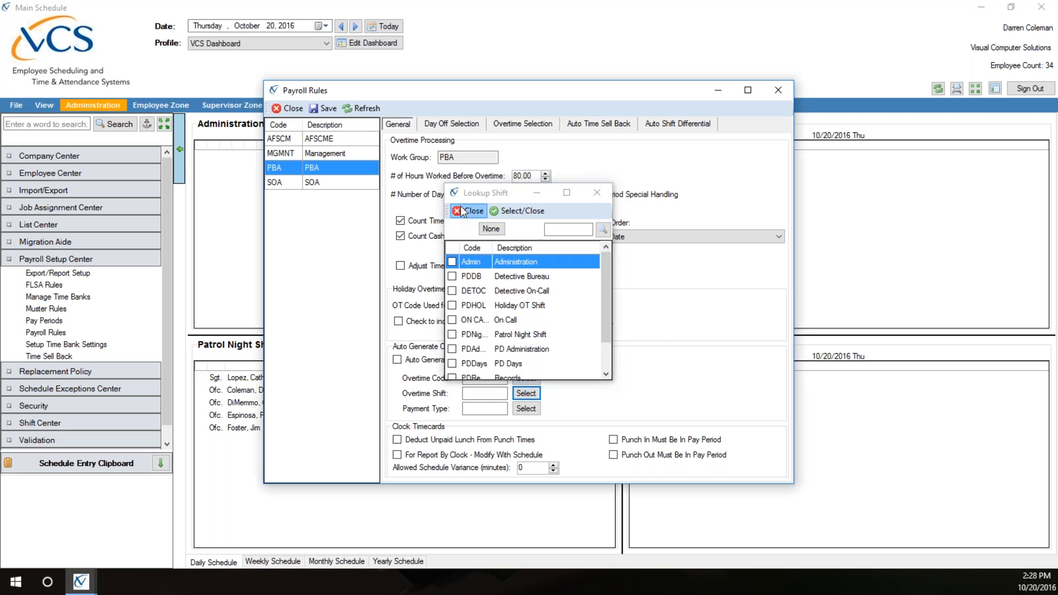
pyautogui.click(526, 408)
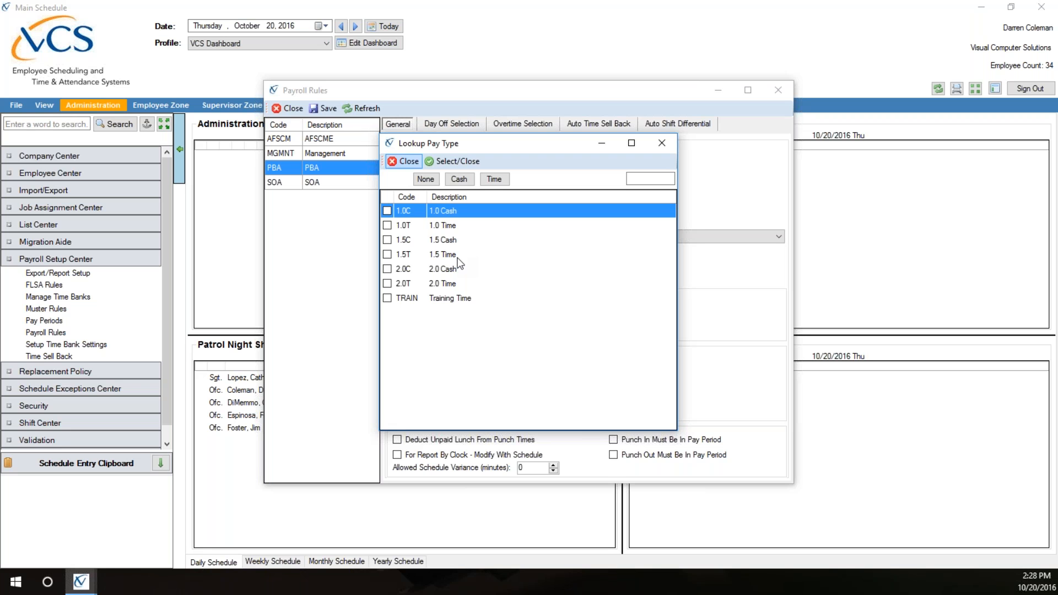
pyautogui.click(395, 164)
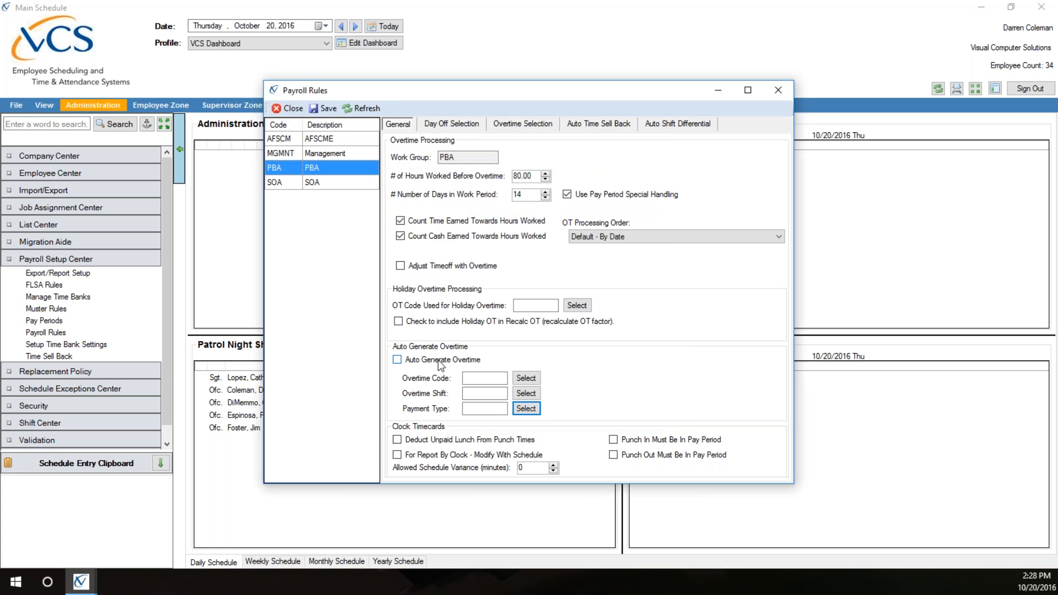
pyautogui.moveTo(431, 360)
pyautogui.moveTo(522, 176)
# Enable automatic time sell back for the PBA group and include the Comp Time code
pyautogui.click(598, 125)
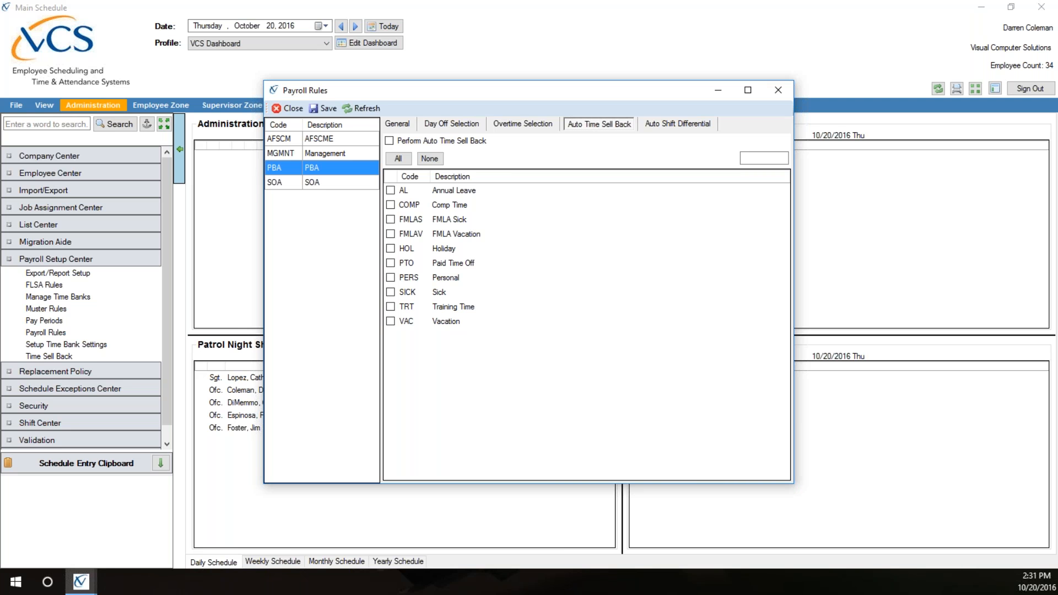
pyautogui.click(391, 142)
pyautogui.click(392, 206)
pyautogui.click(390, 205)
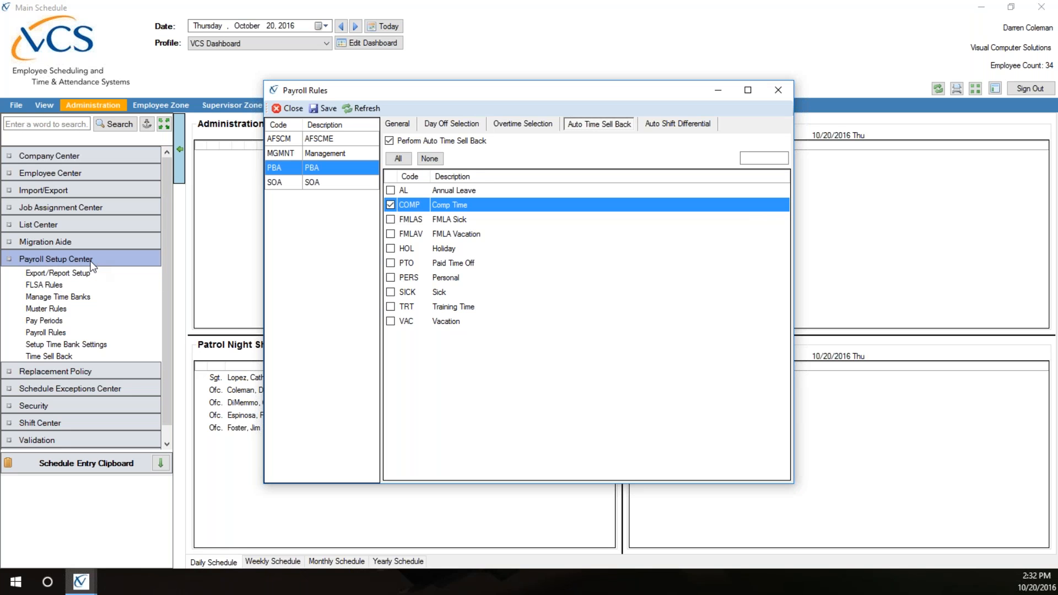
# Open Setup Time Bank Settings and select the first seven employees in the employee lookup
pyautogui.click(54, 333)
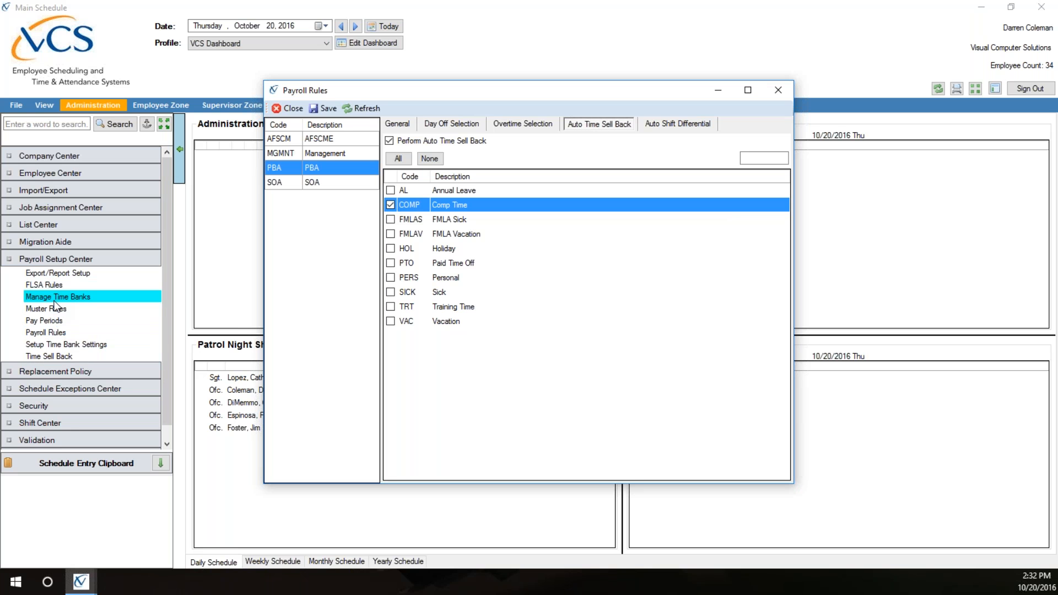
pyautogui.click(51, 348)
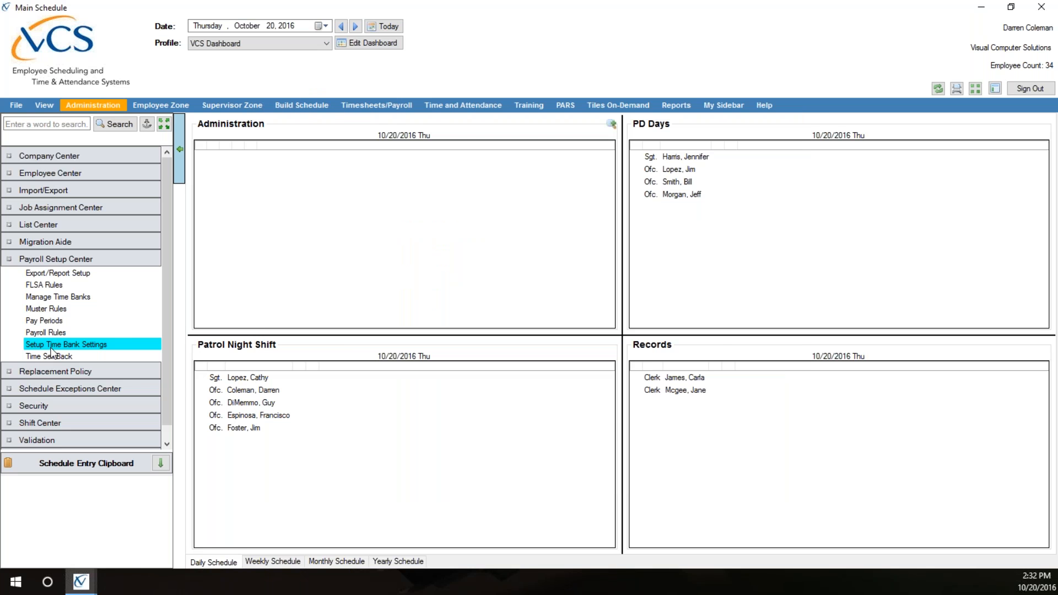
pyautogui.click(63, 347)
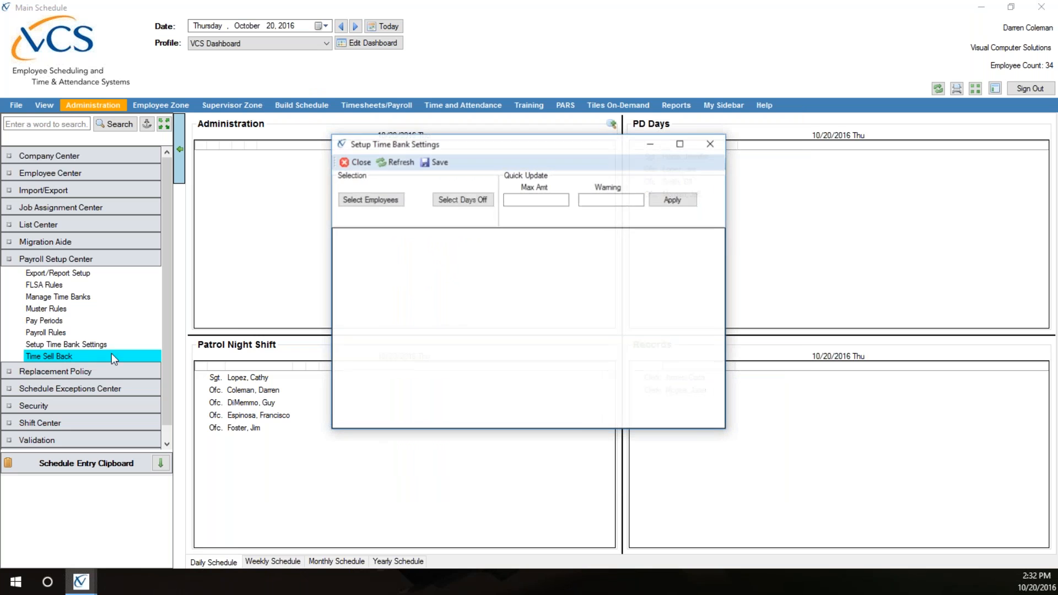
pyautogui.click(366, 201)
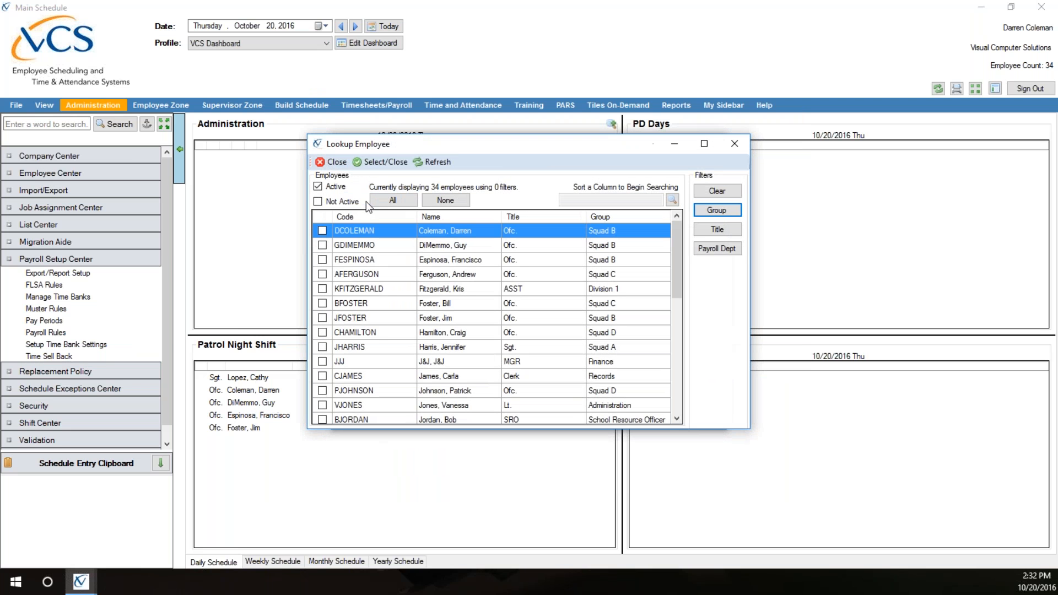
pyautogui.moveTo(403, 239); pyautogui.dragTo(396, 313)
pyautogui.rightClick(428, 310)
pyautogui.click(432, 316)
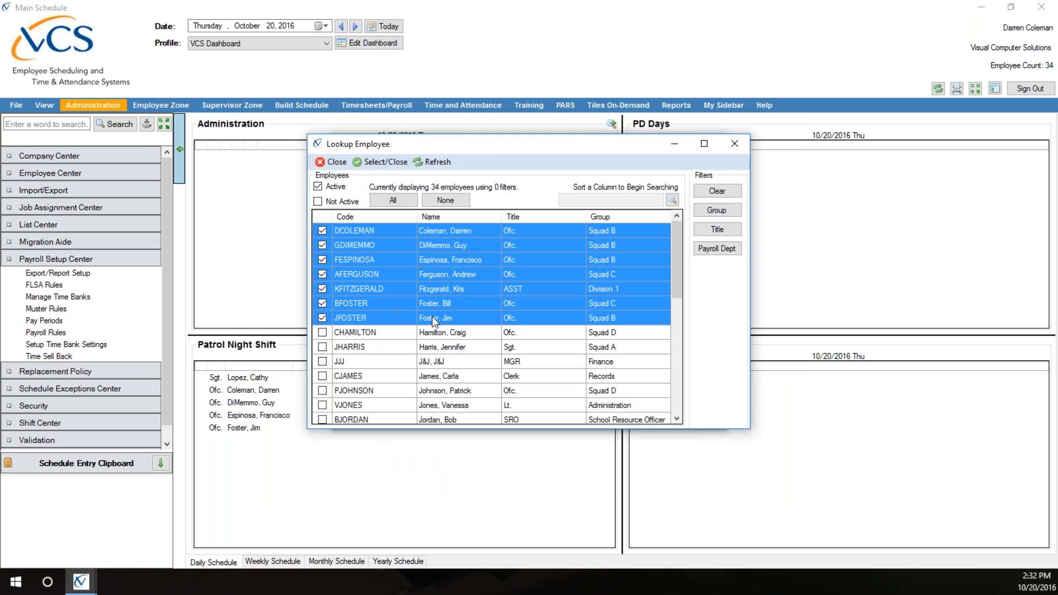
pyautogui.click(389, 161)
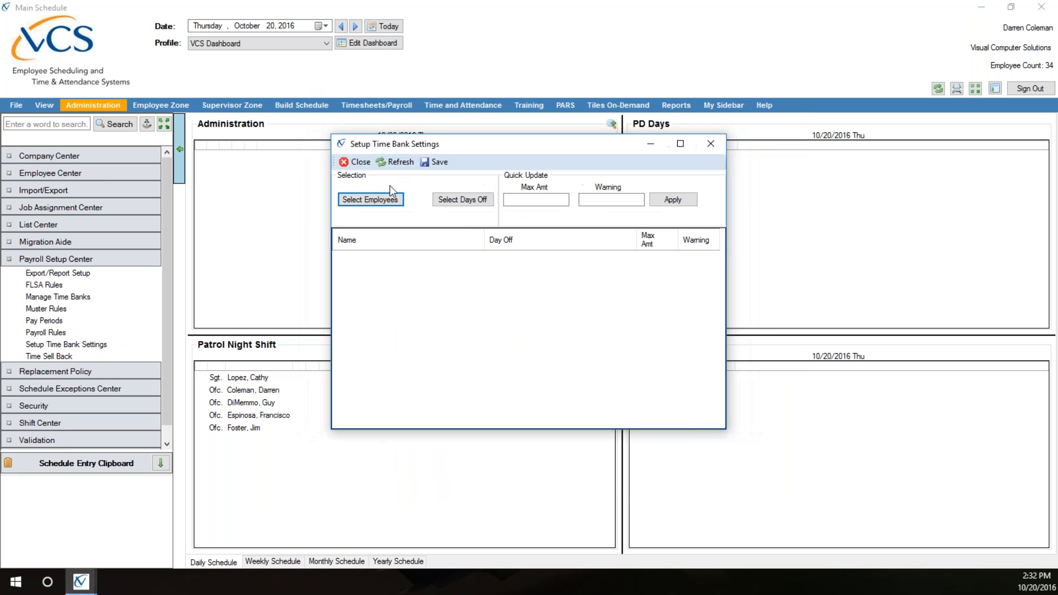
# Choose Comp Time as the day off and load the selected employees' time bank rows
pyautogui.click(449, 200)
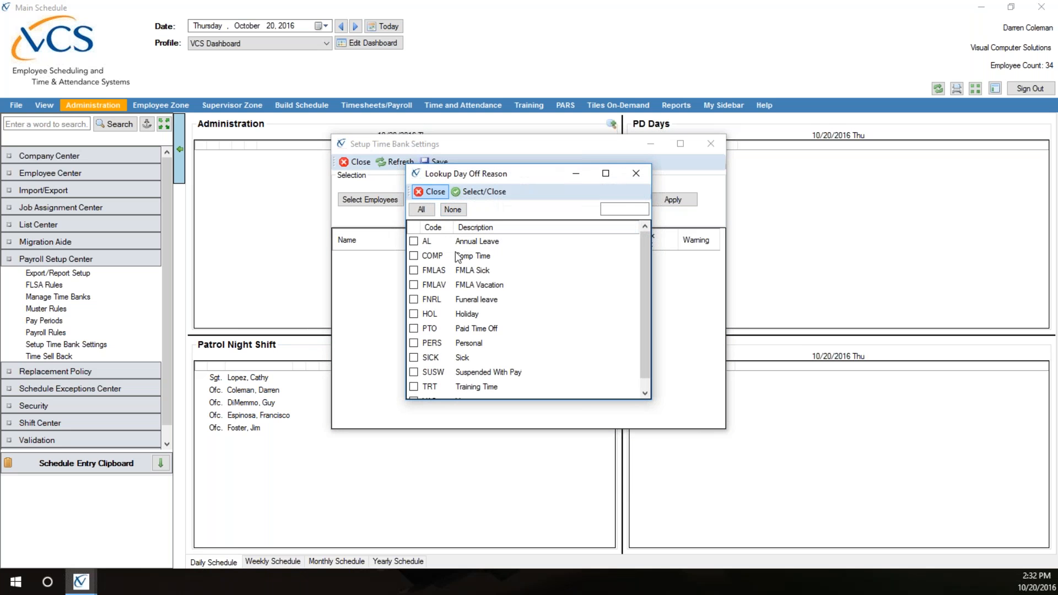
pyautogui.click(423, 254)
pyautogui.click(483, 192)
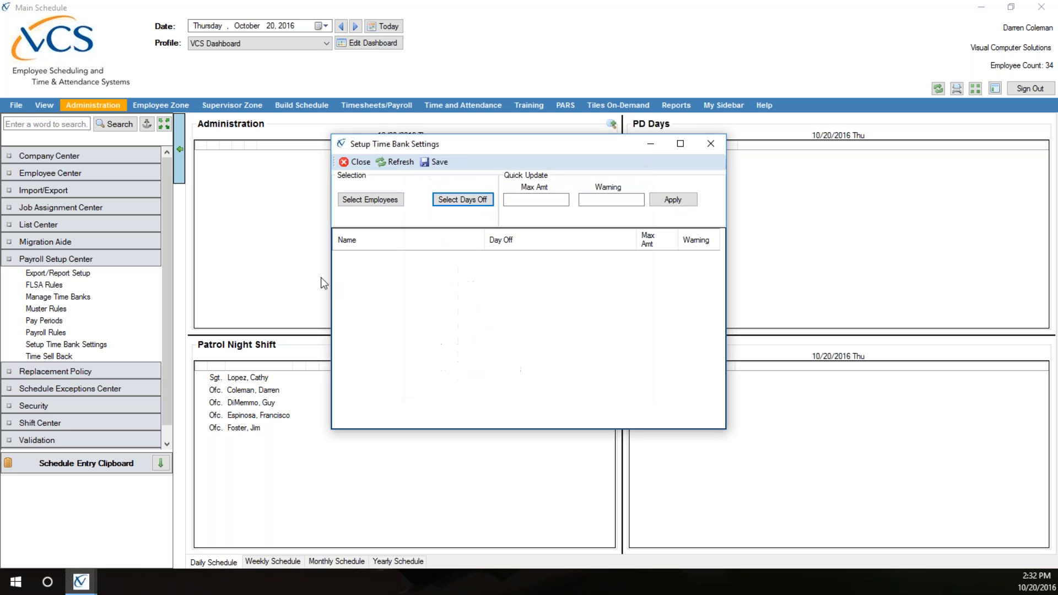
pyautogui.click(392, 159)
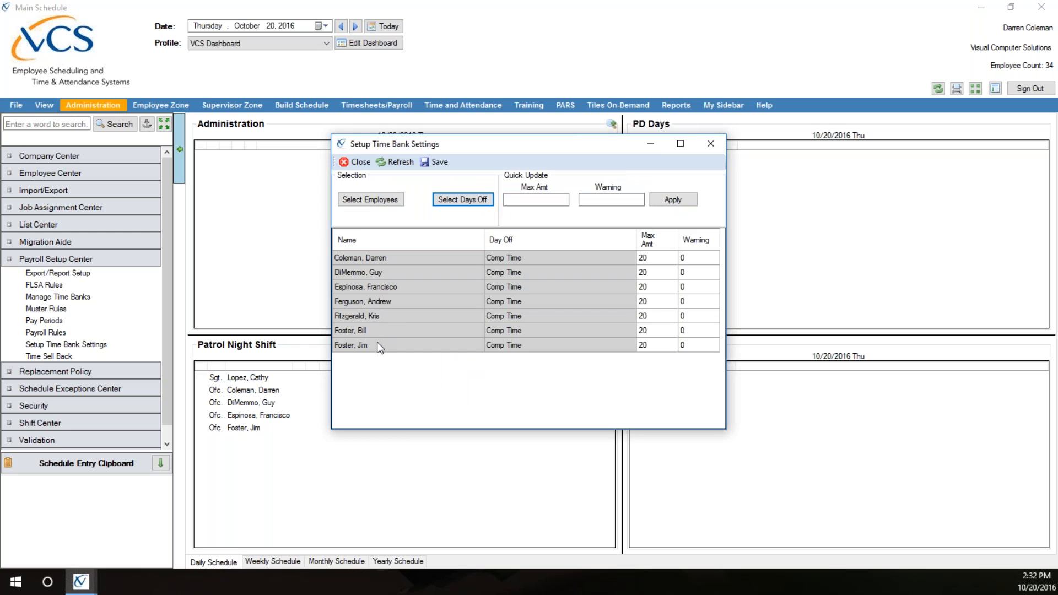
# Set the Comp Time maximum amount to 40 for the first two listed employees and 50 for the third
pyautogui.click(653, 261)
pyautogui.write('40')
pyautogui.click(654, 272)
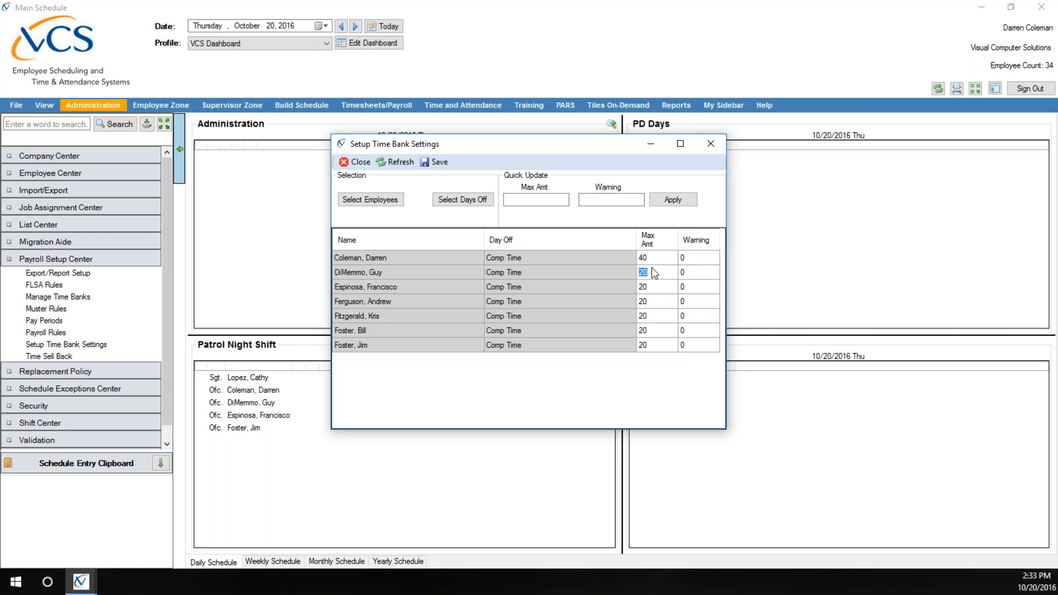
pyautogui.write('40')
pyautogui.click(666, 288)
pyautogui.write('50')
# Apply a maximum amount of 40 to all listed employees, save the time bank settings and return to Payroll Rules
pyautogui.click(553, 202)
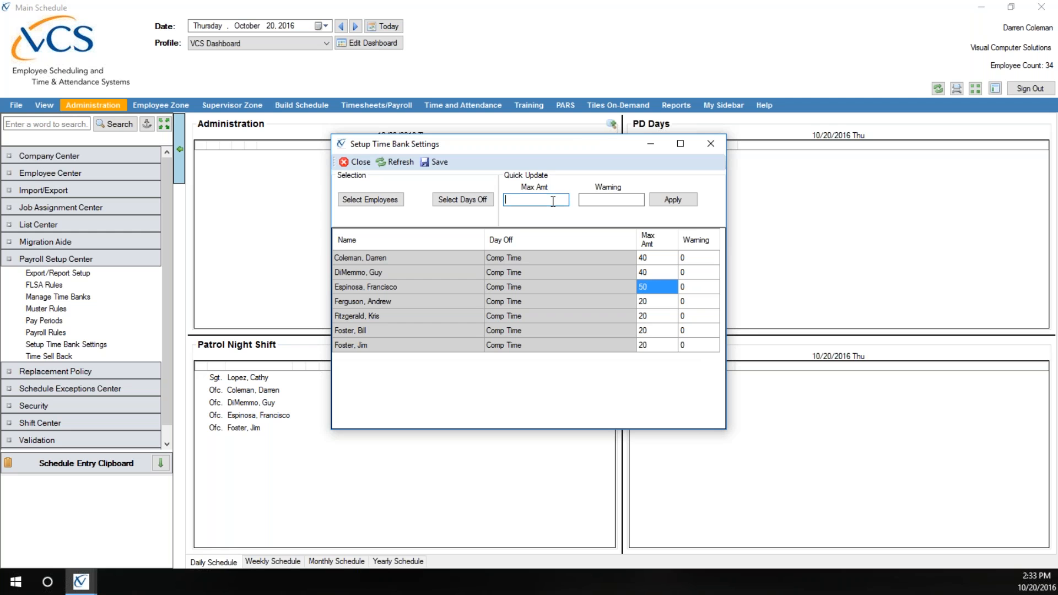
pyautogui.write('40')
pyautogui.click(667, 202)
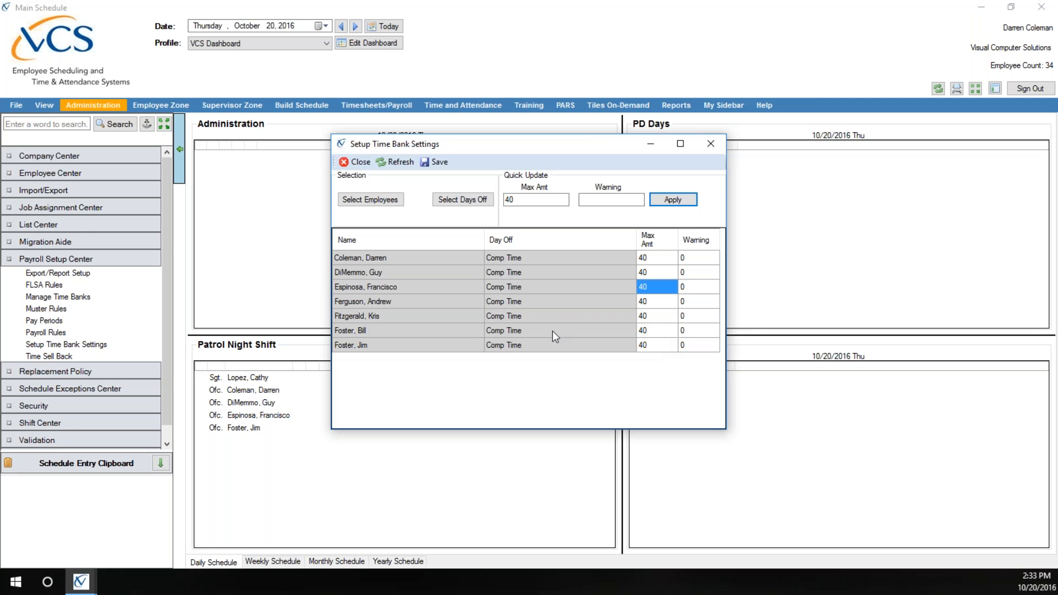
pyautogui.click(439, 163)
pyautogui.click(355, 161)
pyautogui.moveTo(81, 584)
pyautogui.click(181, 523)
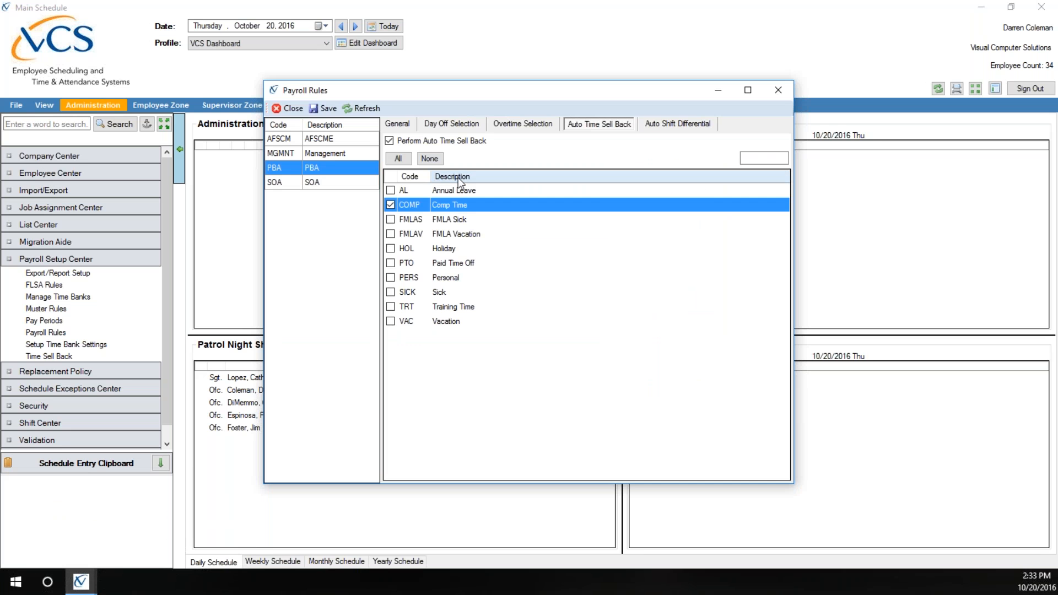
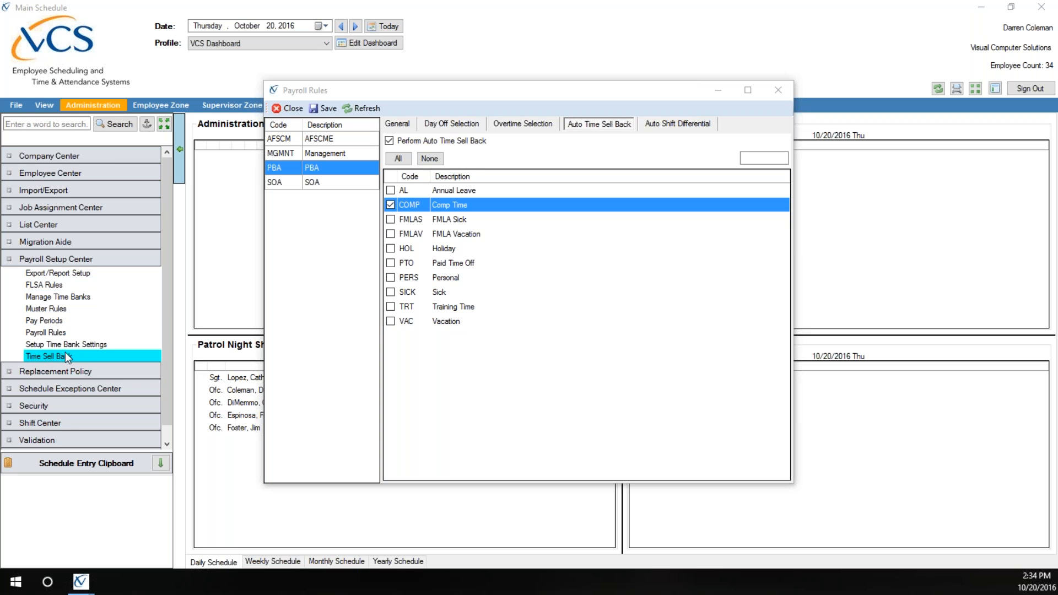
# Open Time Sell Back and load the Comp Time balances for all employees
pyautogui.click(79, 357)
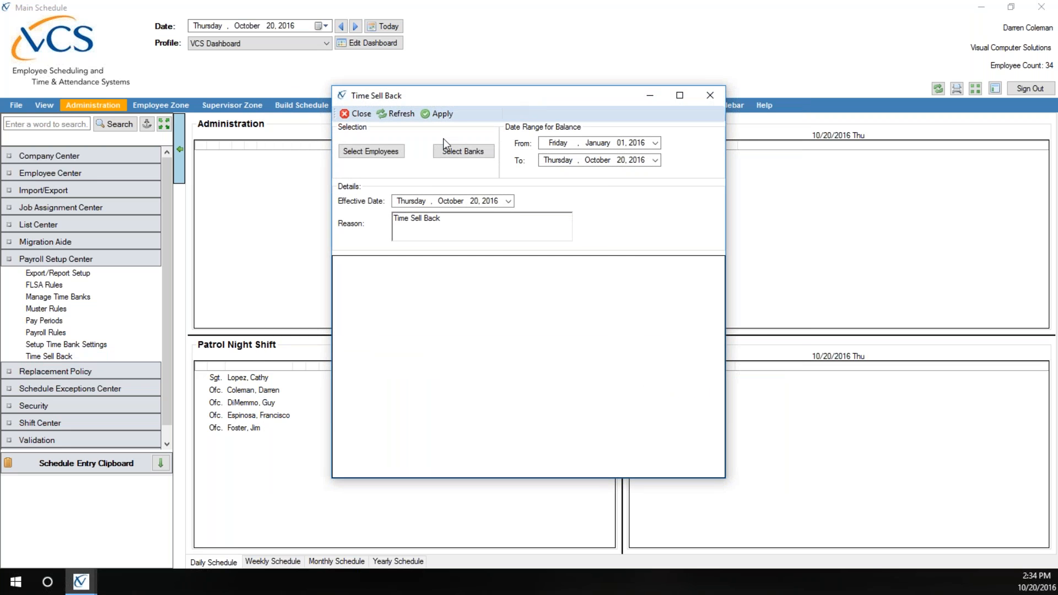
pyautogui.click(371, 151)
pyautogui.click(394, 202)
pyautogui.click(380, 162)
pyautogui.click(484, 153)
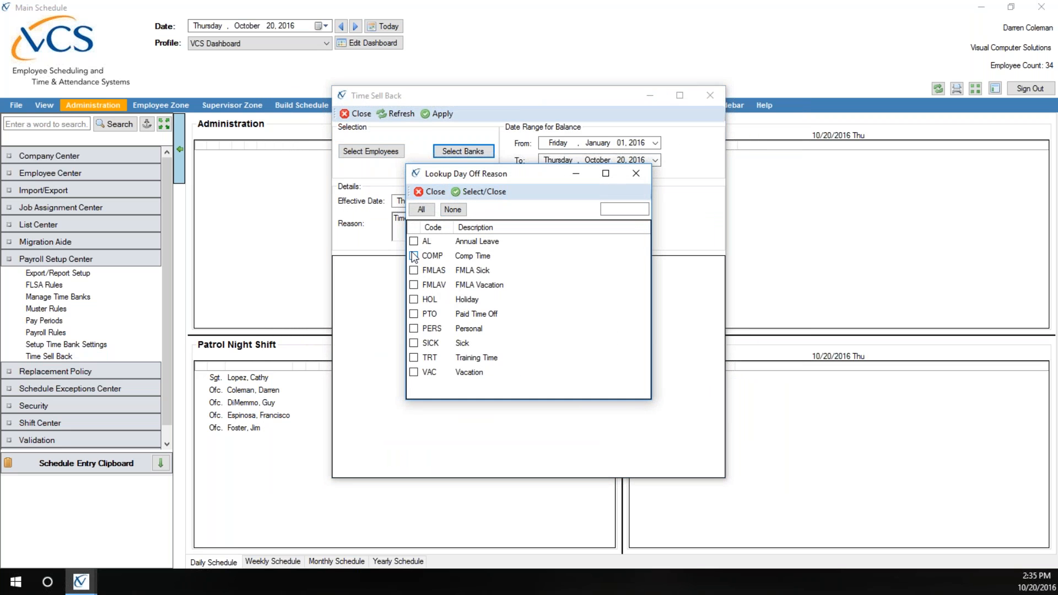
pyautogui.click(414, 256)
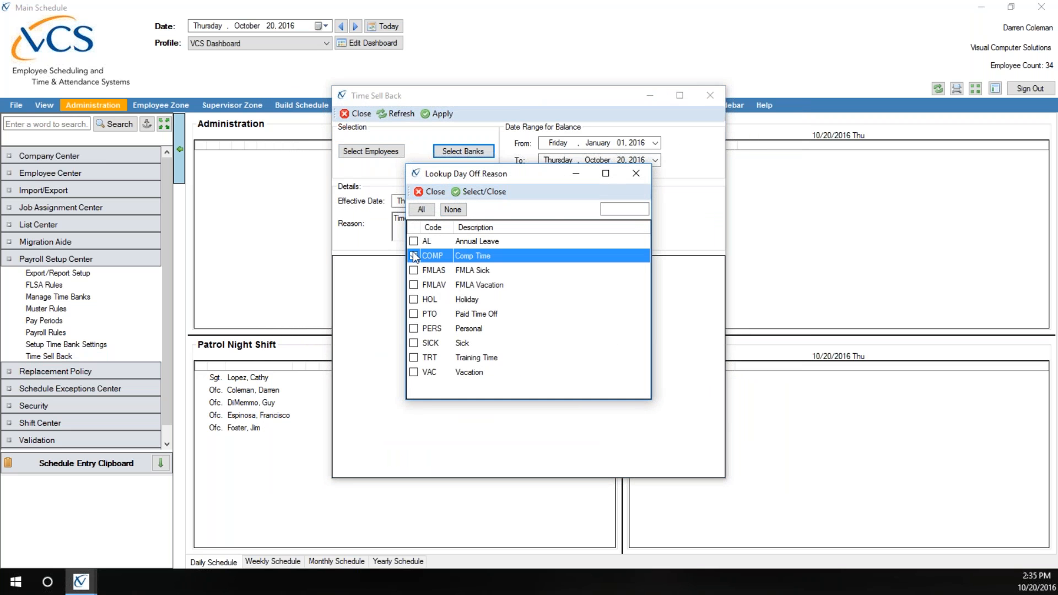
pyautogui.click(475, 189)
pyautogui.click(396, 115)
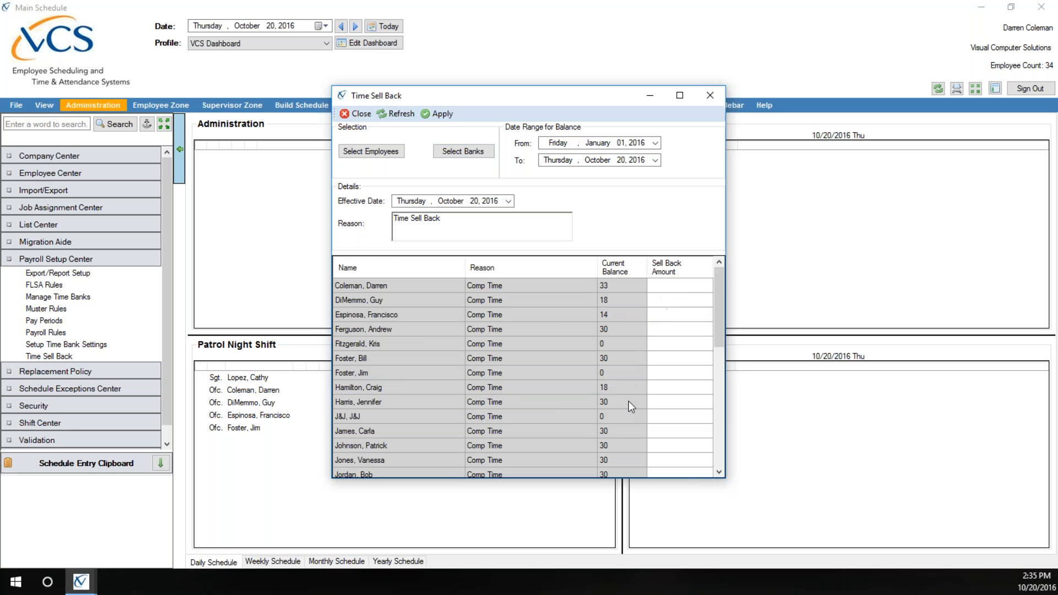
# Enter a Comp Time sell back amount of 3 for the first listed employee and close Time Sell Back without applying
pyautogui.scroll(-7, 631, 400)
pyautogui.scroll(7, 631, 400)
pyautogui.click(666, 286)
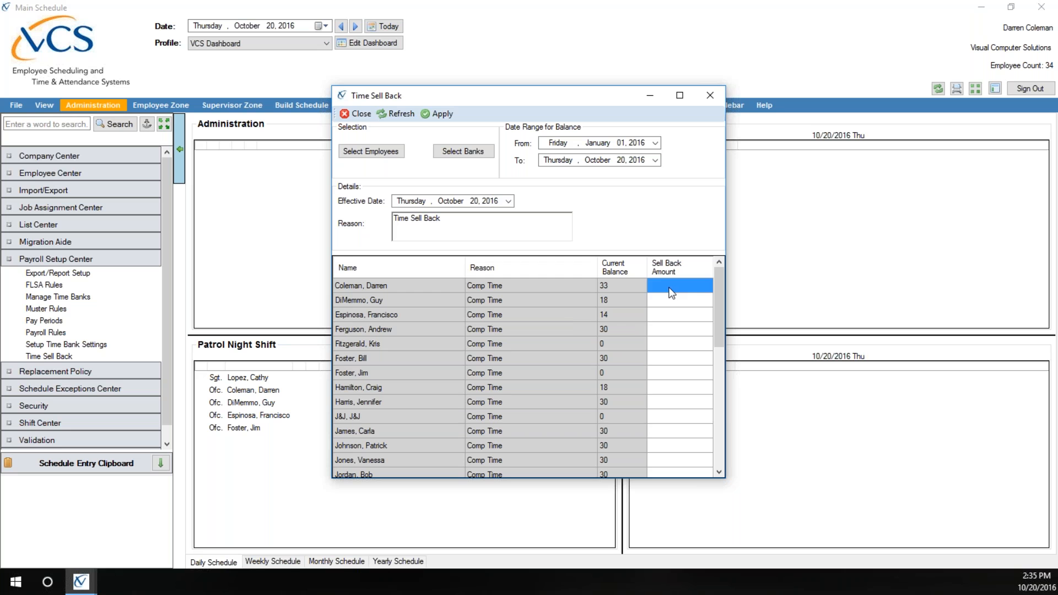
pyautogui.click(650, 286)
pyautogui.write('3')
pyautogui.moveTo(714, 319); pyautogui.dragTo(711, 268)
pyautogui.press('Return')
pyautogui.tripleClick(452, 222)
pyautogui.click(452, 221)
pyautogui.click(356, 115)
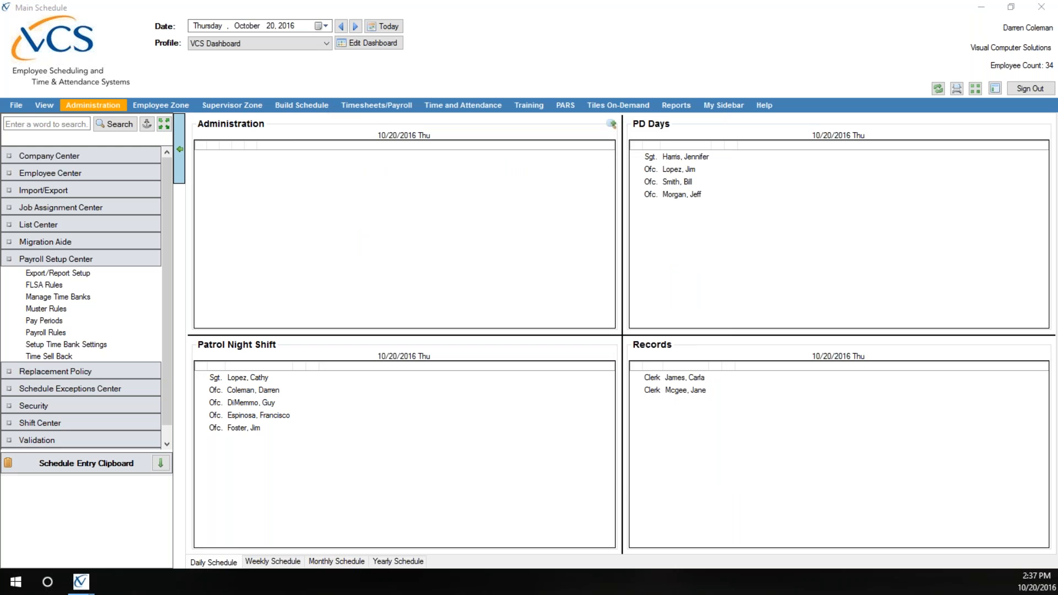
# Return to Payroll Rules and open the PBA rule's Auto Shift Differential settings with schedule and overtime breakdown enabled
pyautogui.moveTo(77, 586)
pyautogui.click(207, 537)
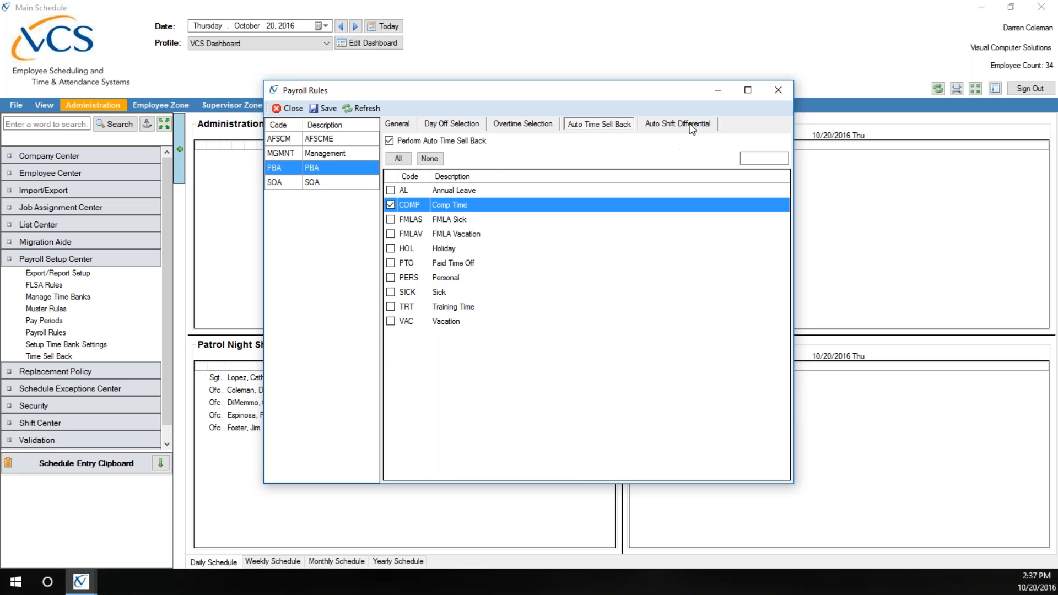
pyautogui.click(676, 125)
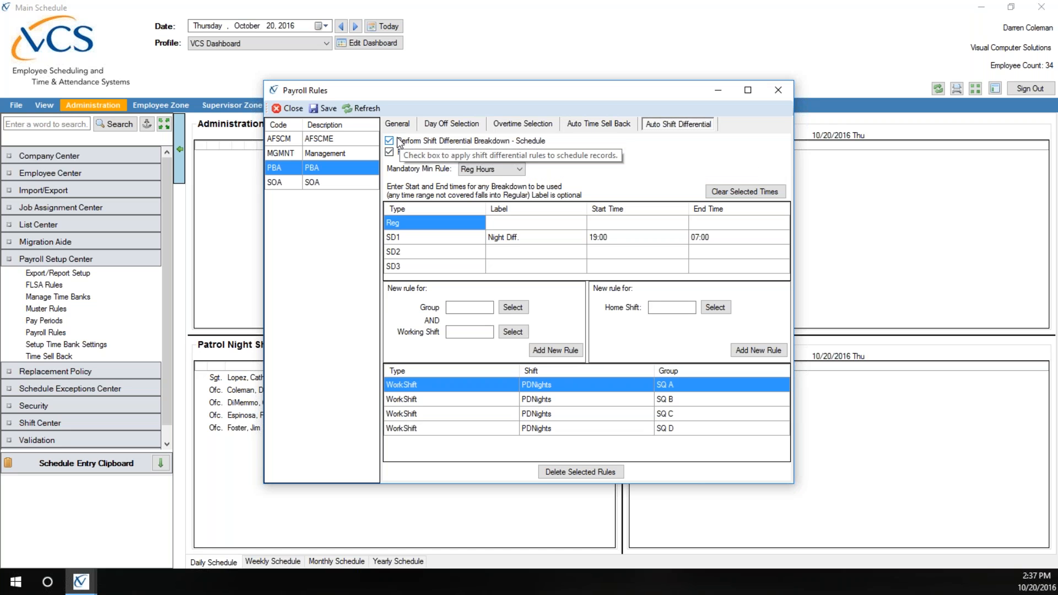
pyautogui.click(390, 153)
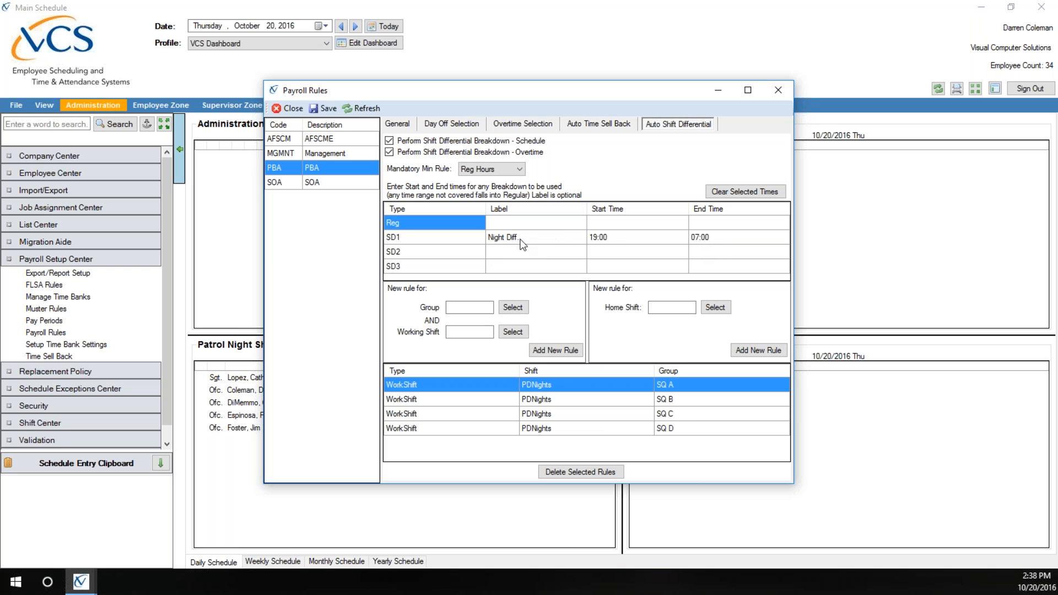
# Define the SD2 shift differential for PBA with the label Aft Diff, starting at 15:00 and ending at 19:00
pyautogui.click(504, 253)
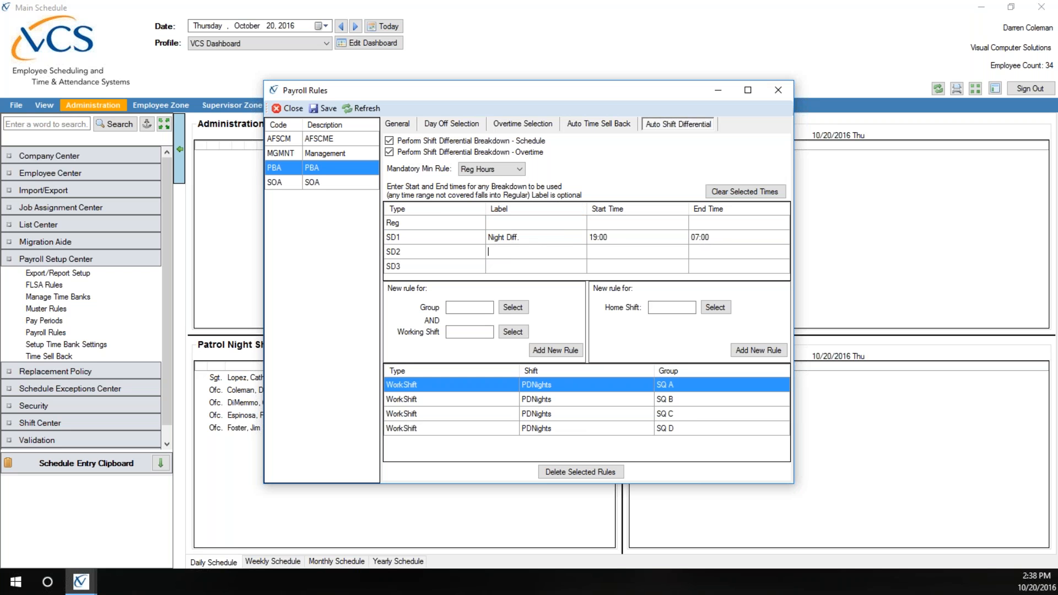
pyautogui.write('Aft Diff')
pyautogui.click(641, 252)
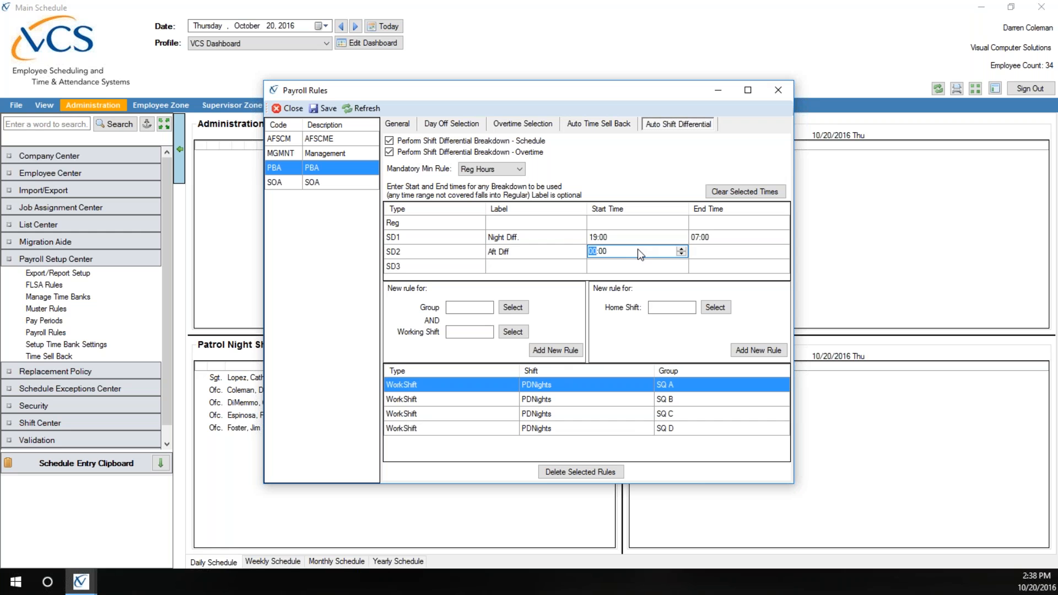
pyautogui.write('15')
pyautogui.click(700, 251)
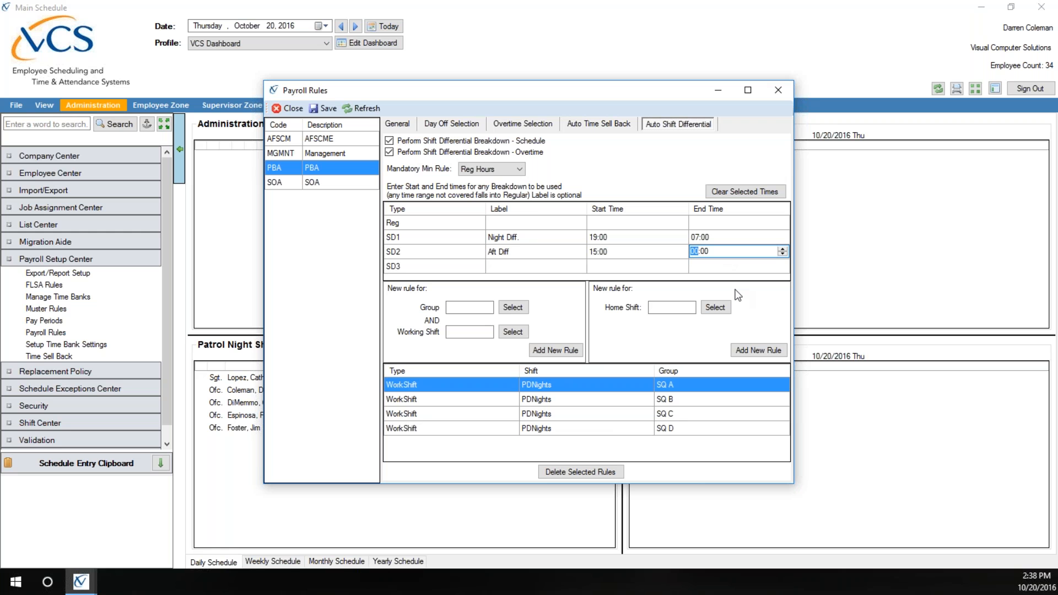
pyautogui.write('19')
pyautogui.click(614, 272)
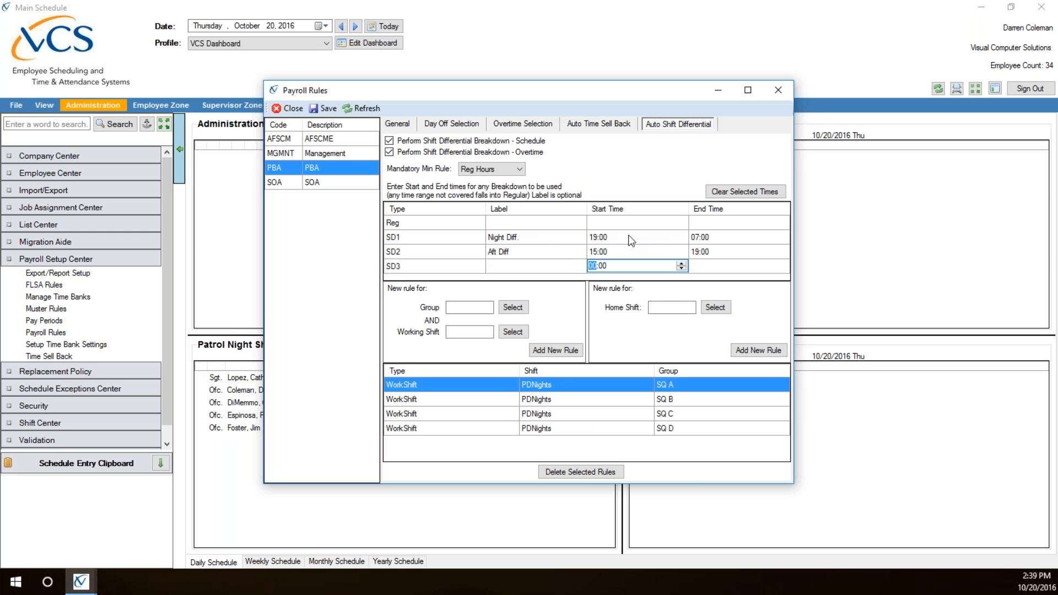
pyautogui.click(654, 224)
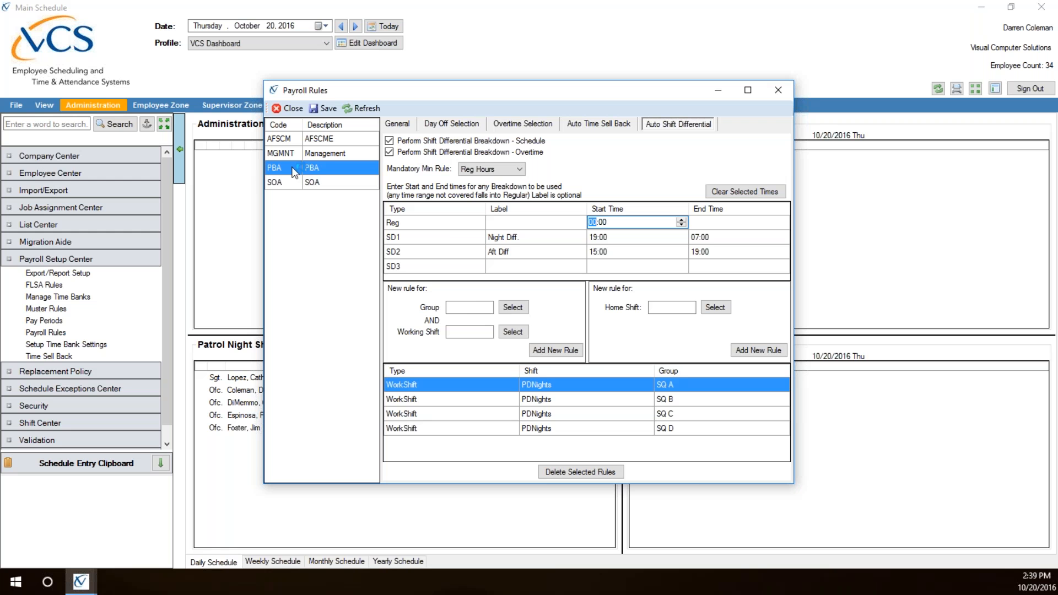
# Add a PBA shift differential rule for group SQ A working the PDDays shift
pyautogui.click(467, 310)
pyautogui.click(520, 311)
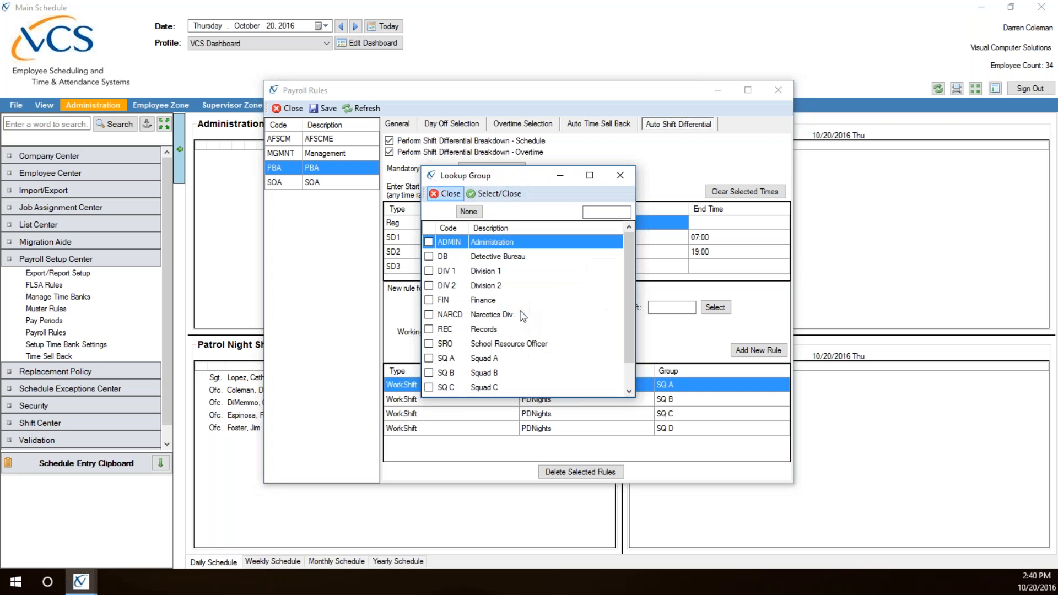
pyautogui.doubleClick(430, 358)
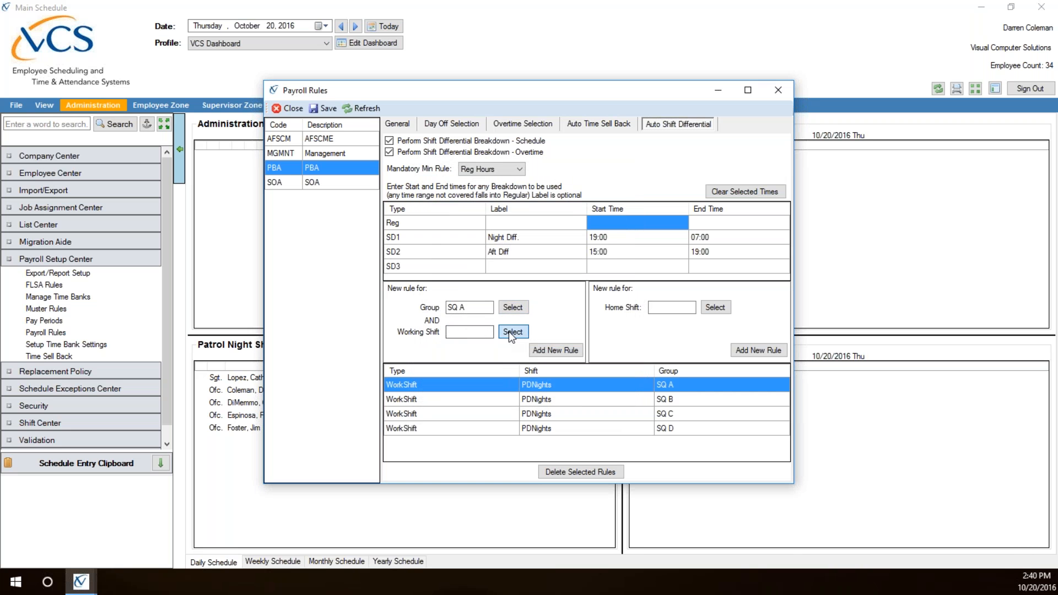
pyautogui.click(510, 331)
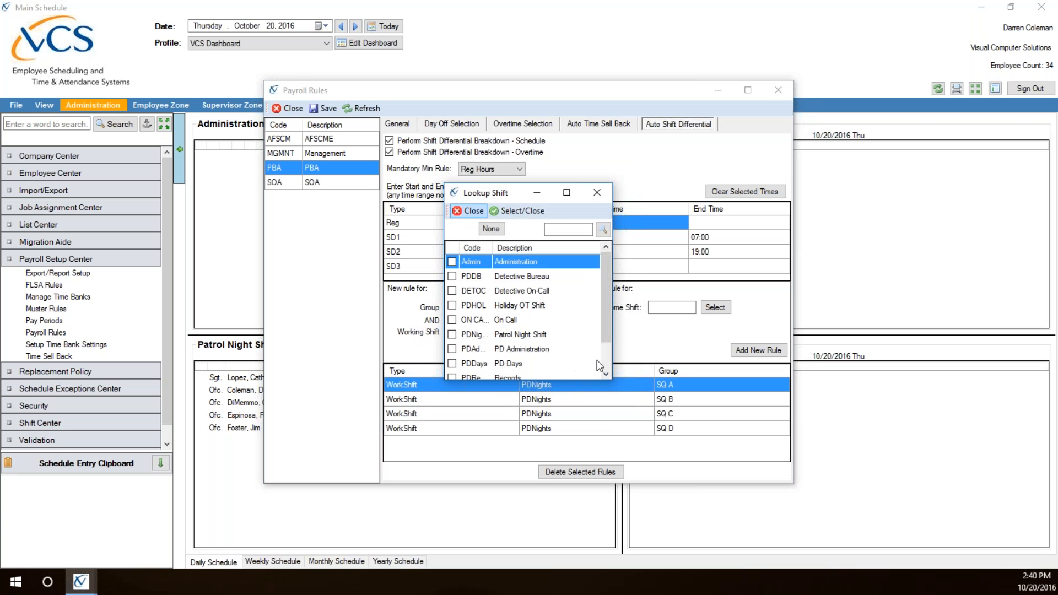
pyautogui.doubleClick(455, 365)
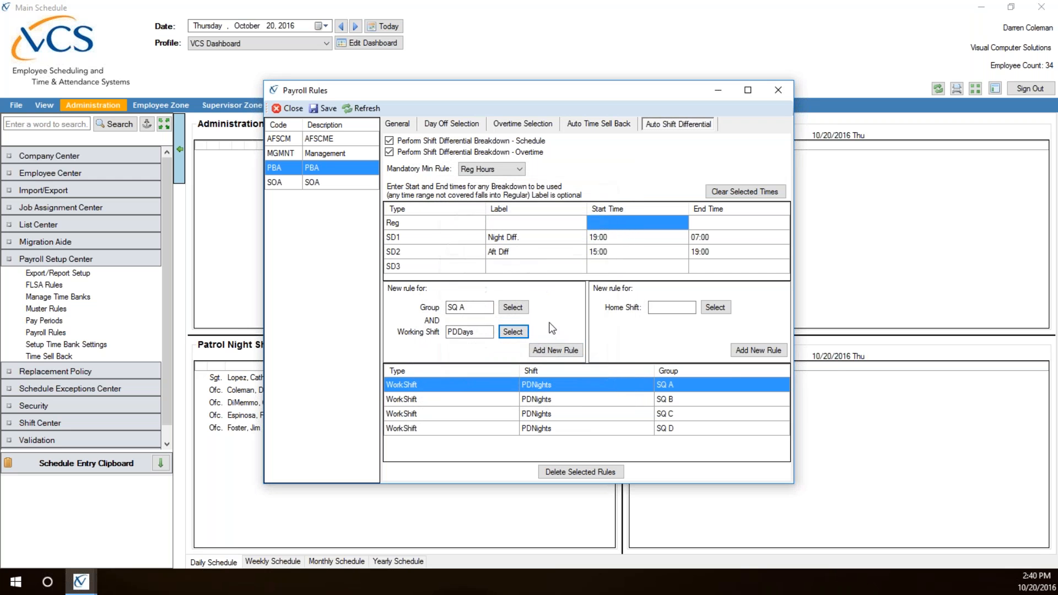
pyautogui.click(555, 355)
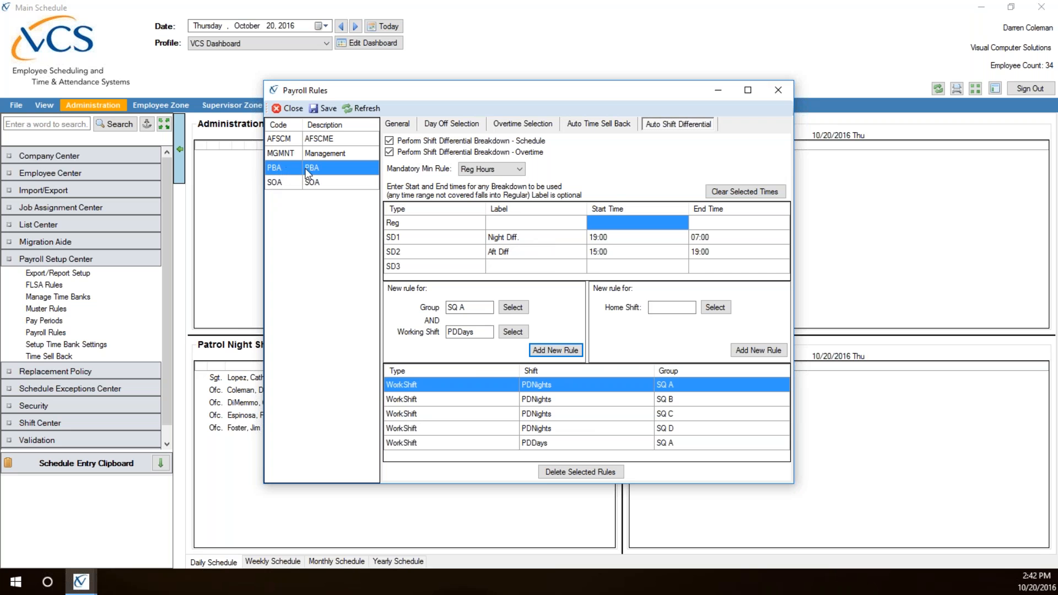
# Add a PBA shift differential rule for the home shift PDNights
pyautogui.click(714, 308)
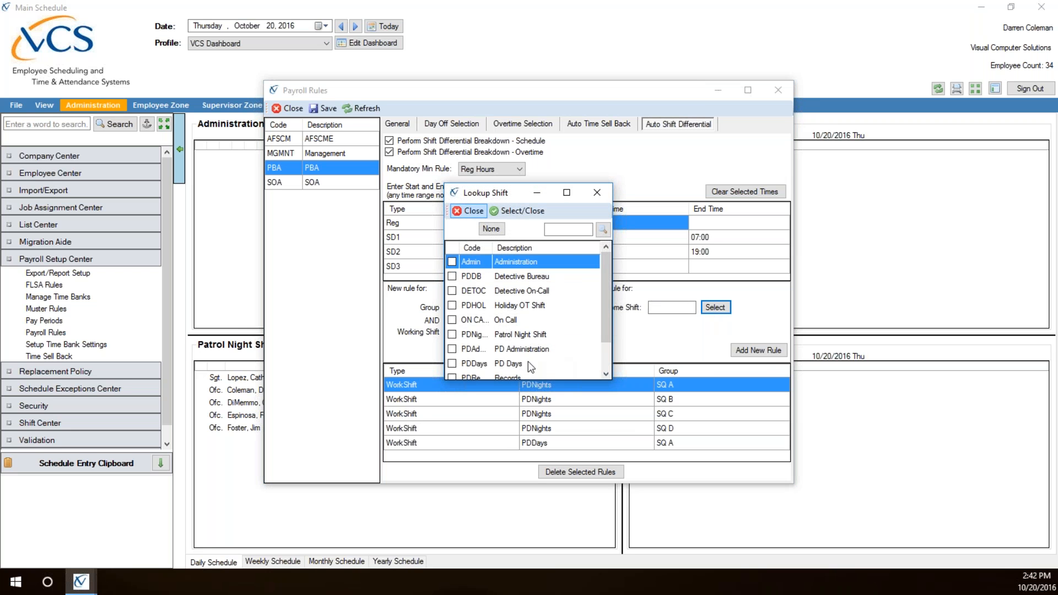
pyautogui.scroll(-1, 605, 359)
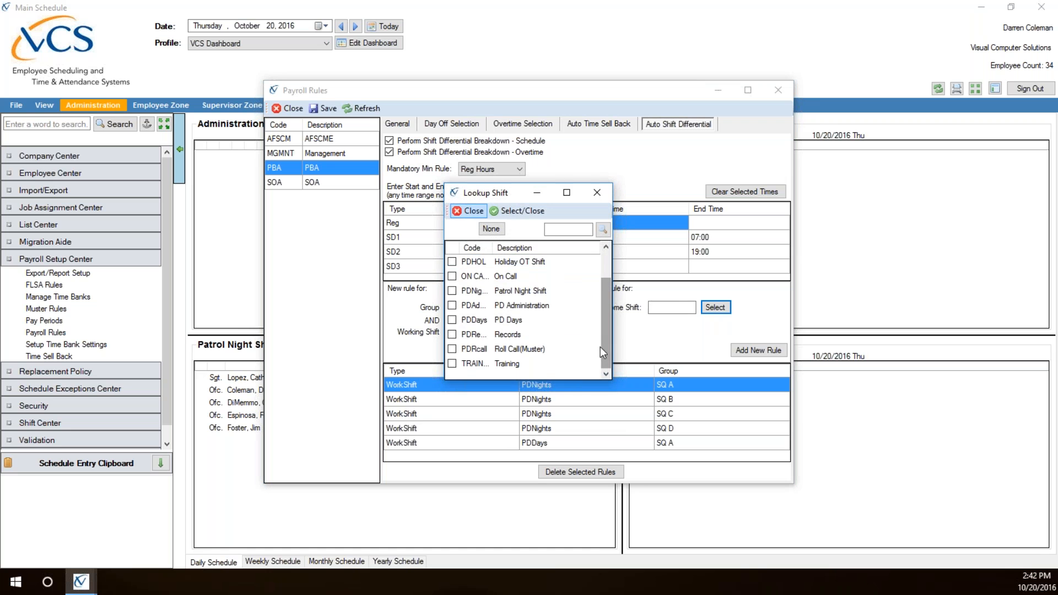
pyautogui.doubleClick(476, 291)
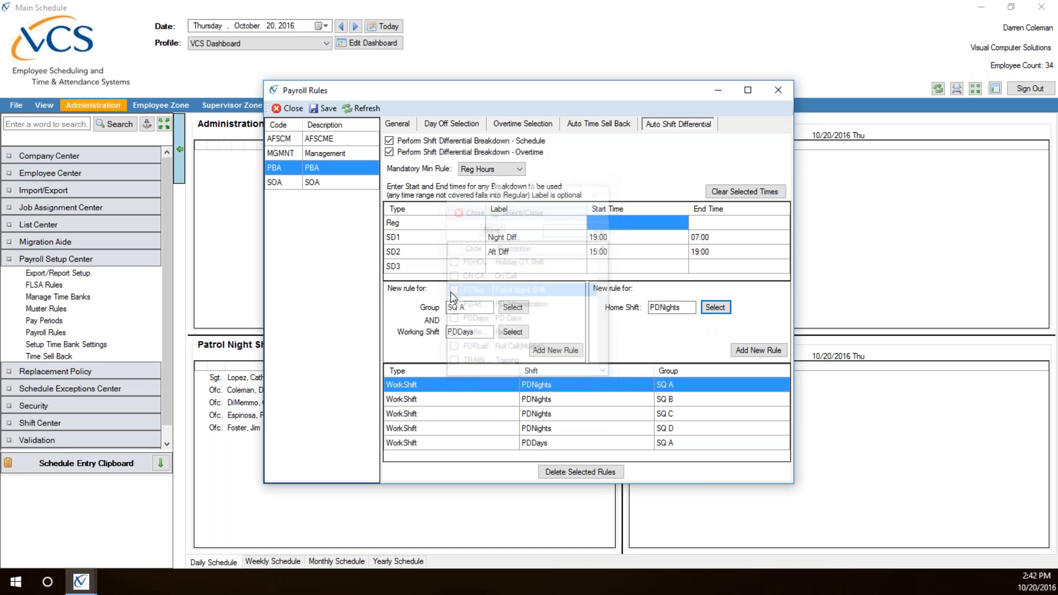
pyautogui.click(767, 352)
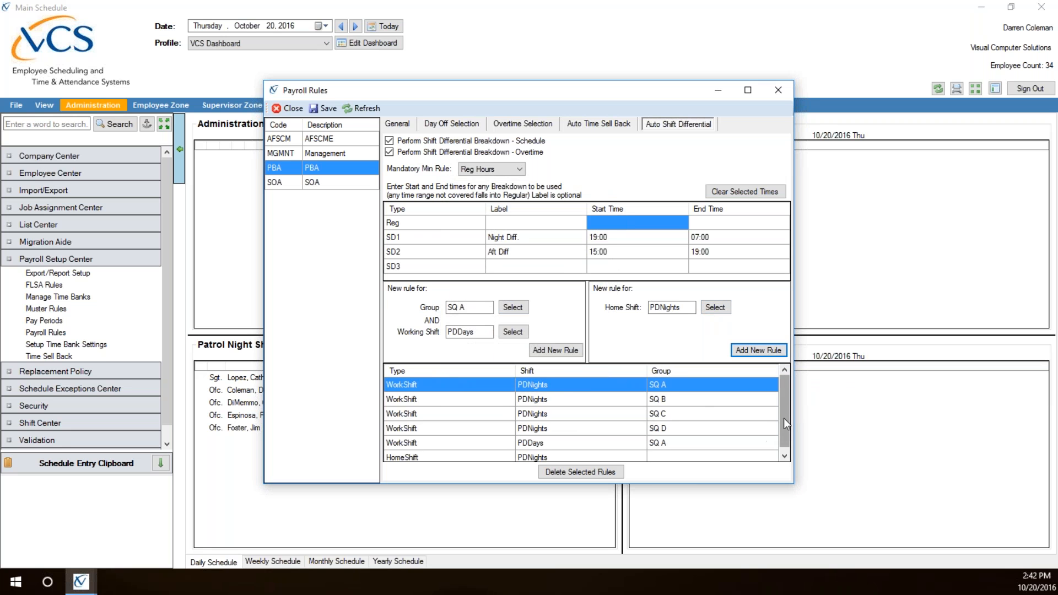
pyautogui.scroll(-1, 786, 438)
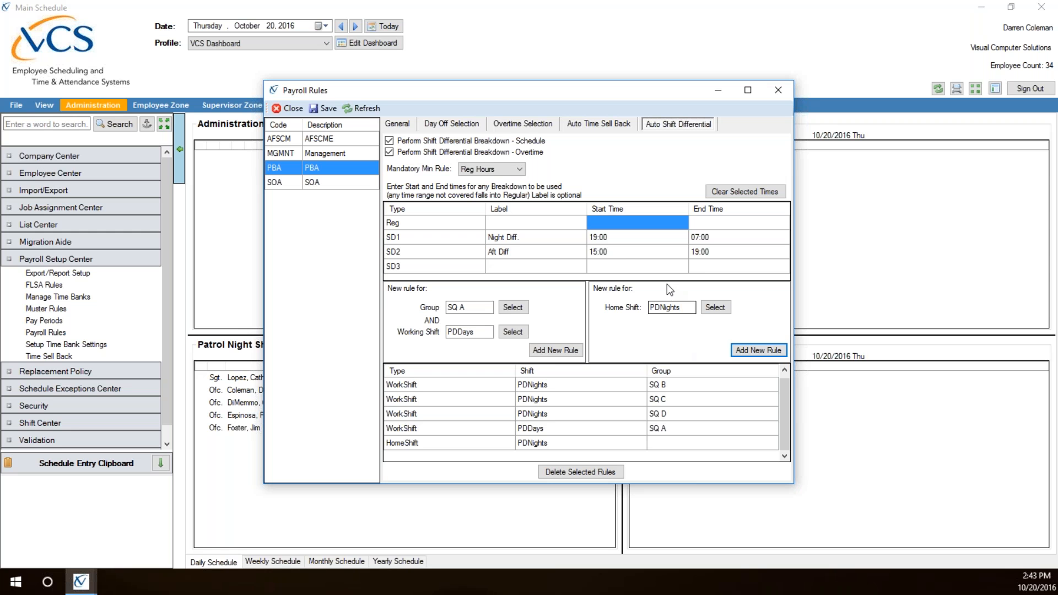
# Review the SOA shift differential settings and each section of the PBA payroll rule, and close Payroll Rules
pyautogui.click(331, 182)
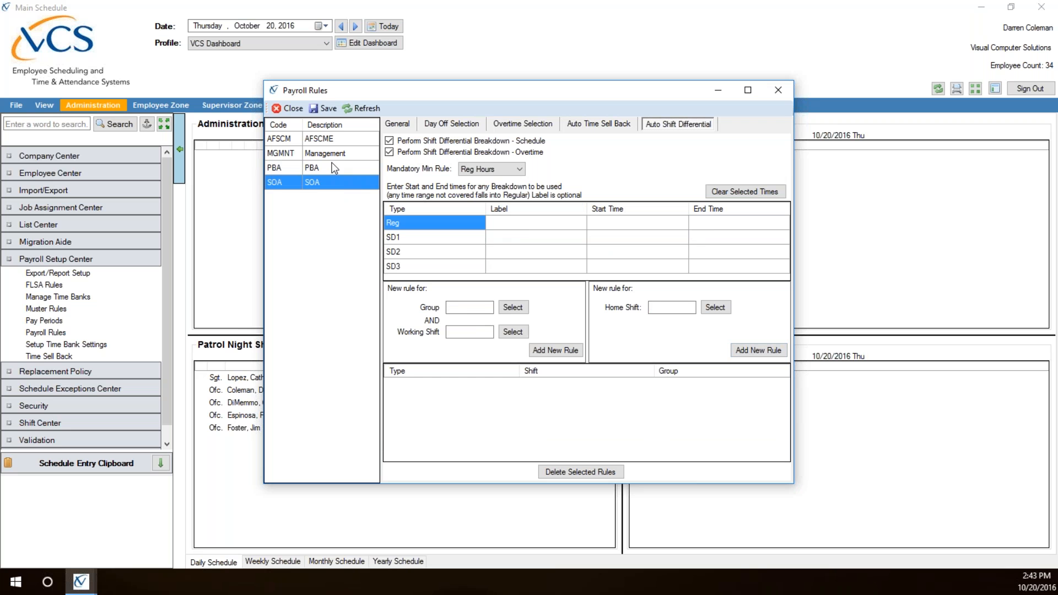
pyautogui.click(334, 167)
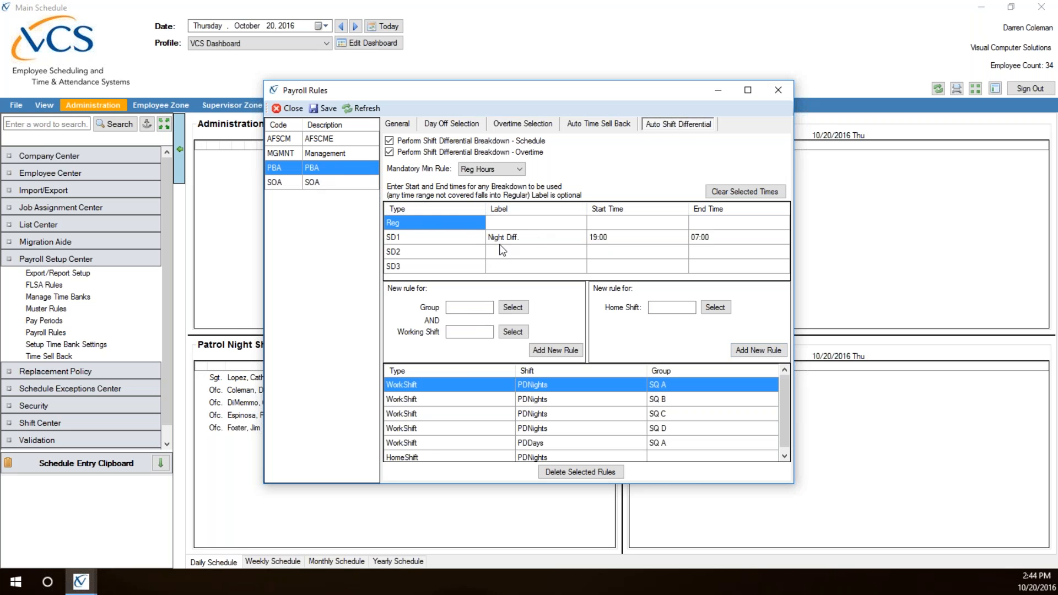
pyautogui.click(452, 124)
pyautogui.click(523, 125)
pyautogui.click(582, 126)
pyautogui.click(679, 125)
pyautogui.click(293, 108)
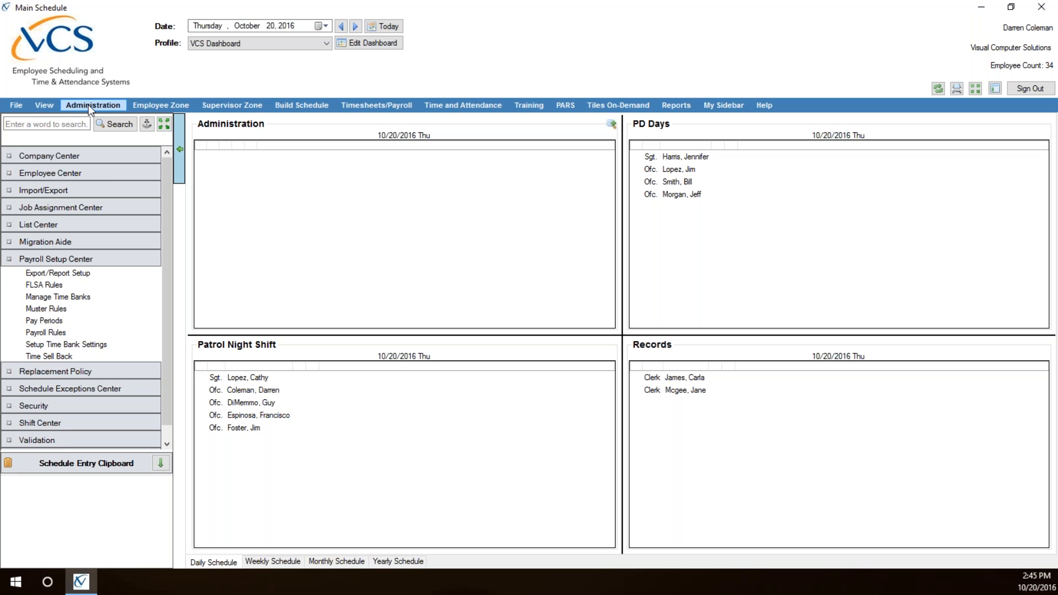
# Open Pay Info in the Employee Center and show the first listed employee's payroll record
pyautogui.click(83, 173)
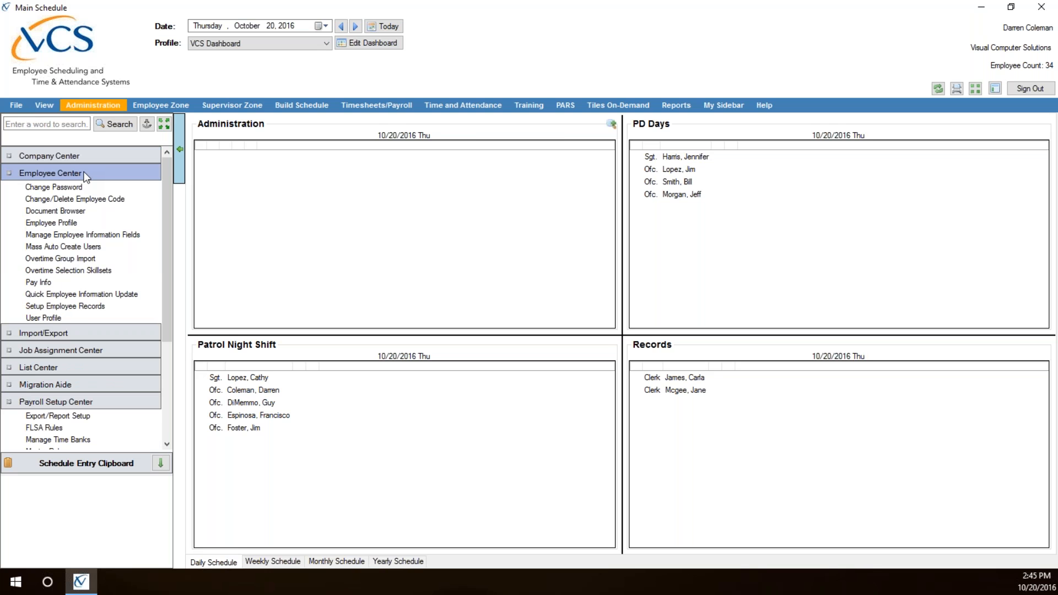
pyautogui.click(56, 284)
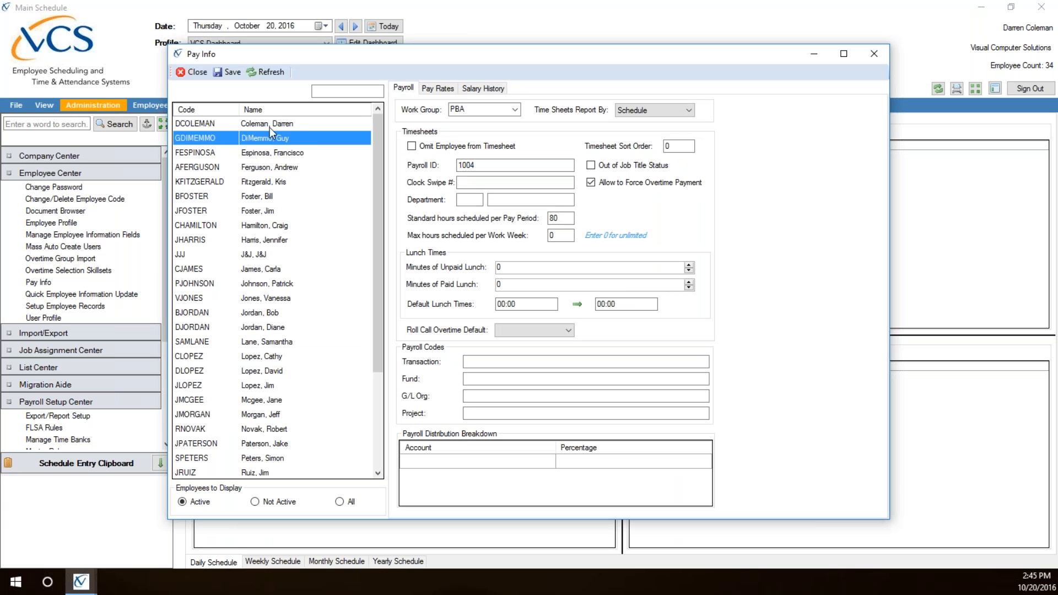
pyautogui.click(270, 126)
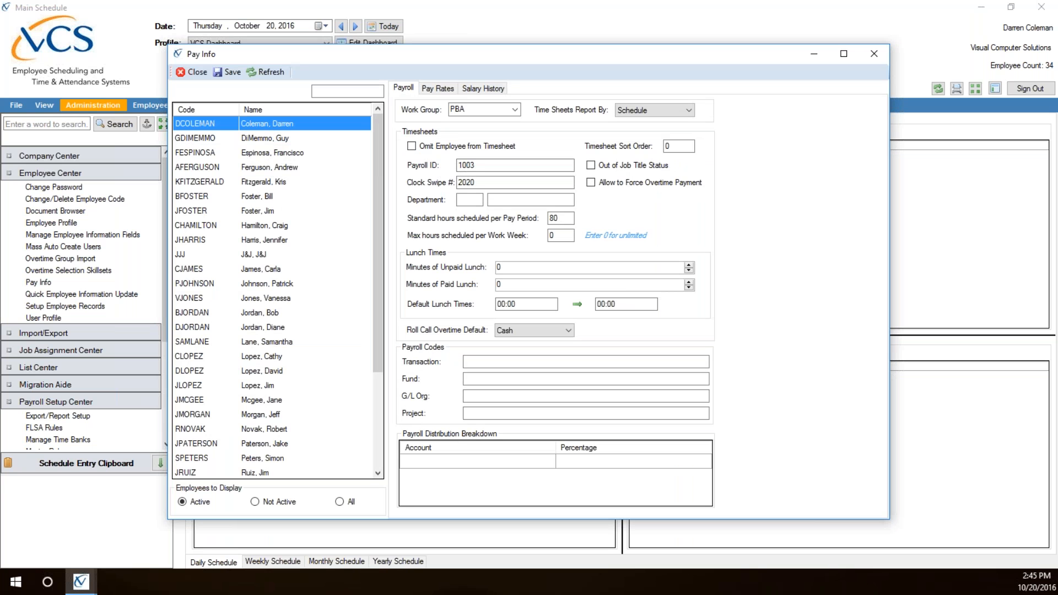
# Browse several employees' payroll records to examine their work group, payroll ID, department and lunch time fields
pyautogui.click(258, 187)
pyautogui.click(257, 195)
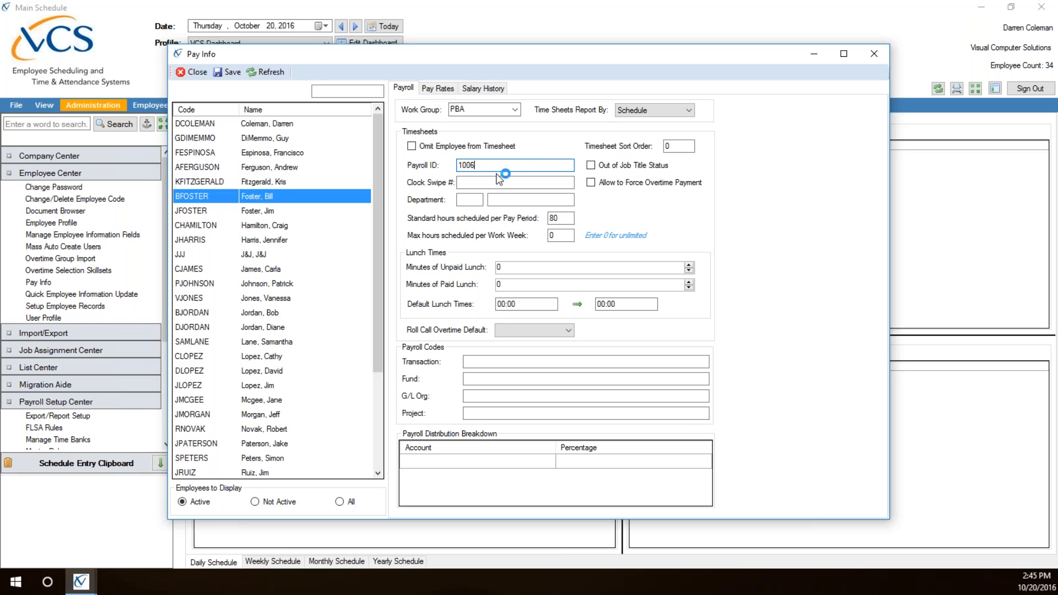
pyautogui.click(253, 243)
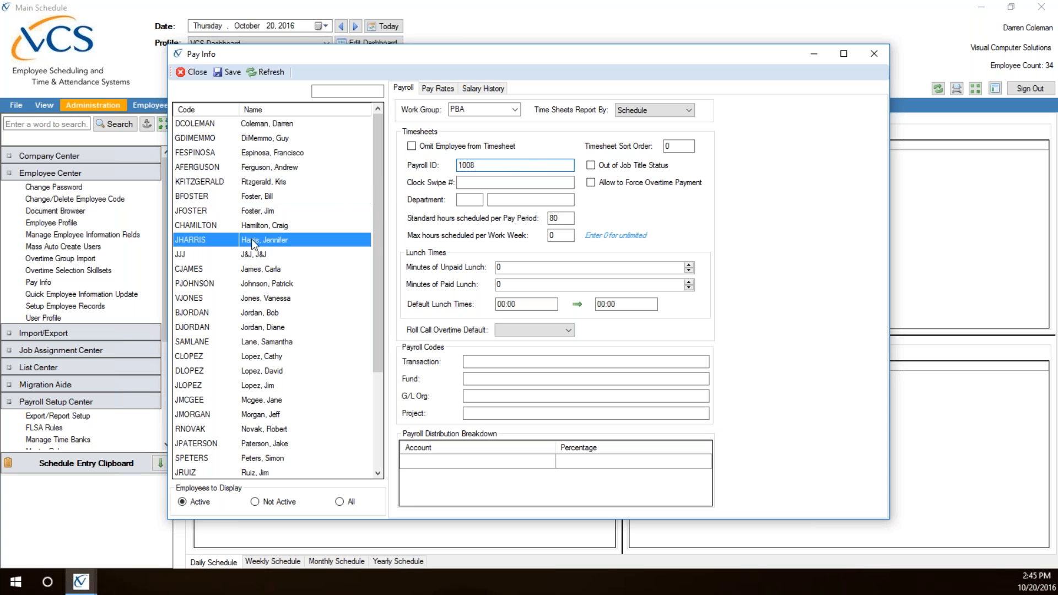
pyautogui.click(274, 342)
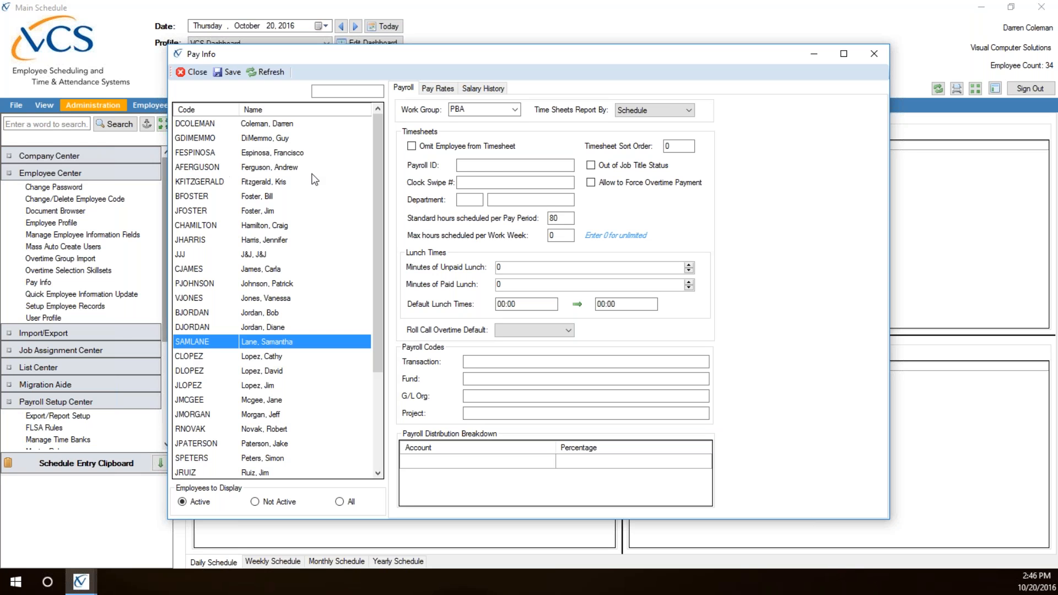
pyautogui.click(473, 165)
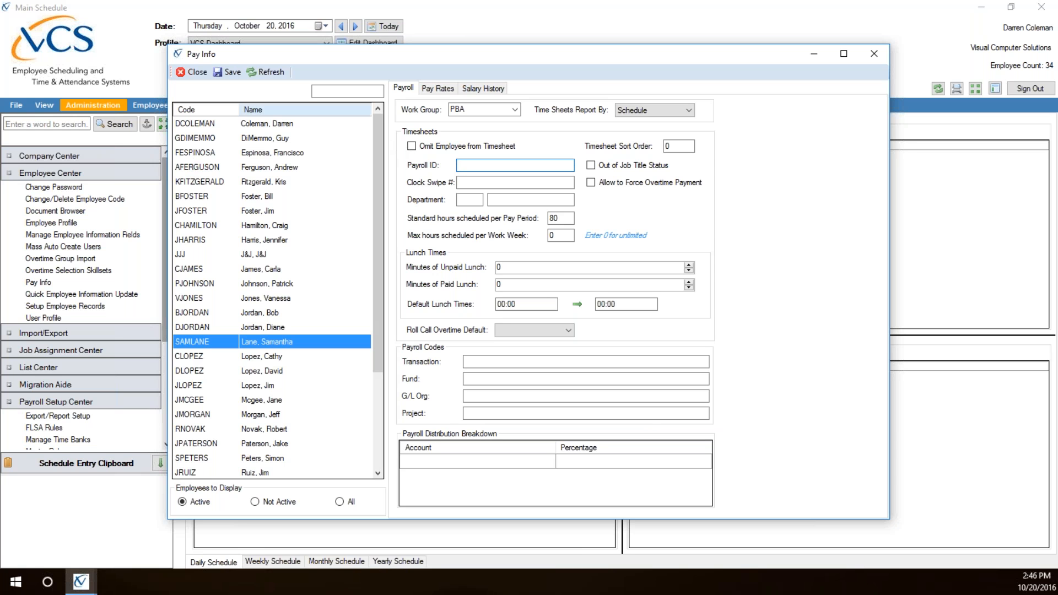
pyautogui.click(268, 126)
pyautogui.click(278, 141)
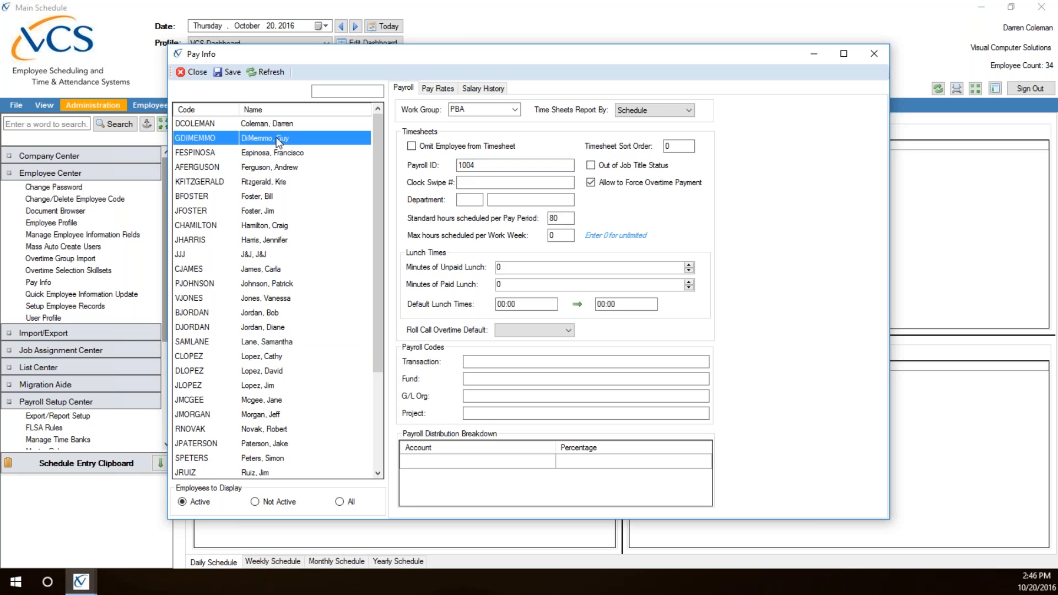
pyautogui.click(276, 124)
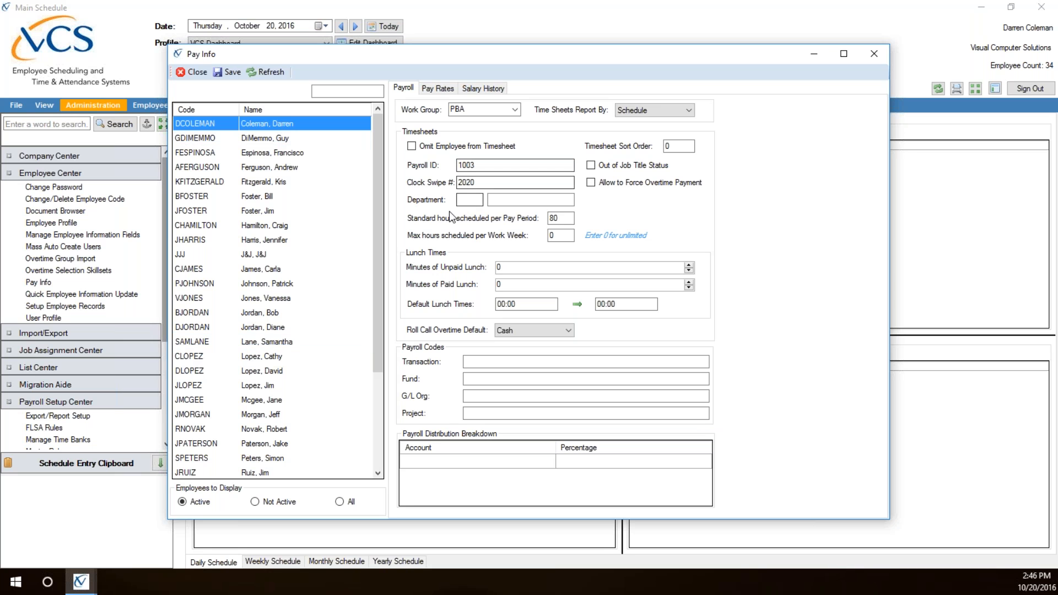
pyautogui.click(520, 201)
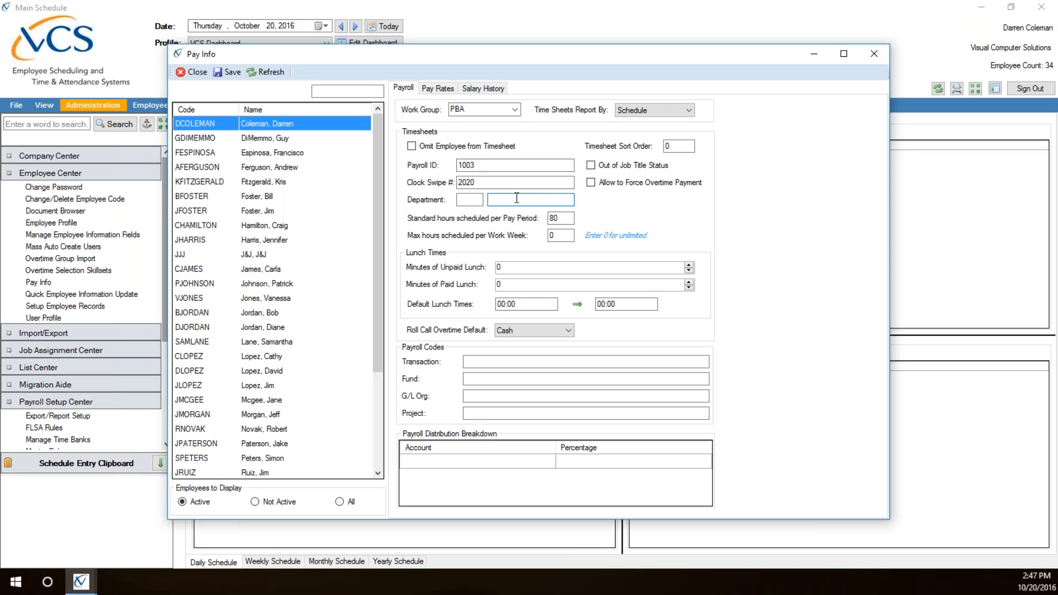
pyautogui.click(277, 187)
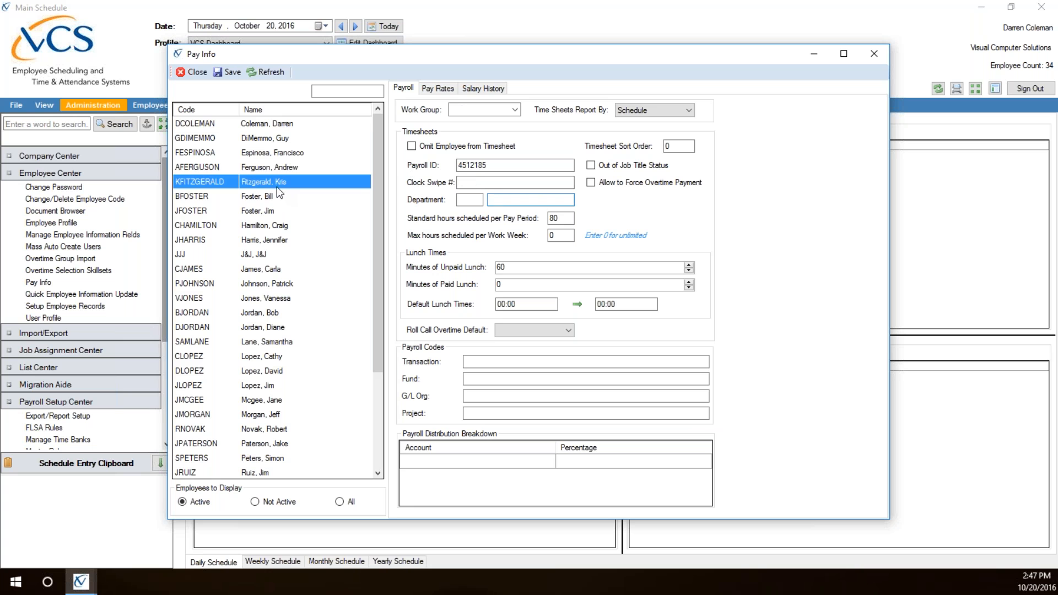
pyautogui.click(266, 208)
pyautogui.click(275, 225)
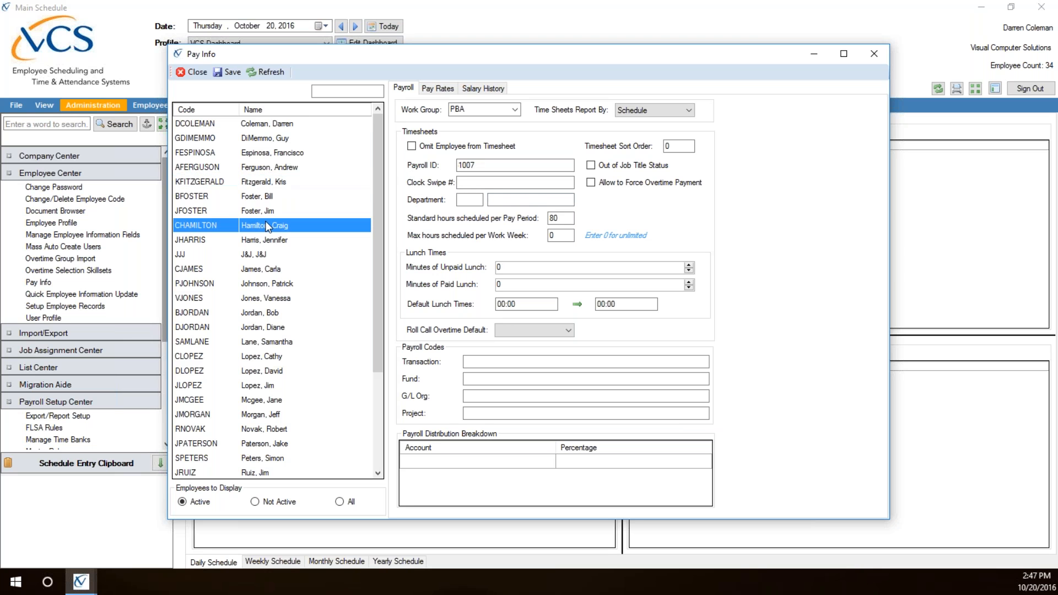
pyautogui.click(285, 243)
pyautogui.click(279, 269)
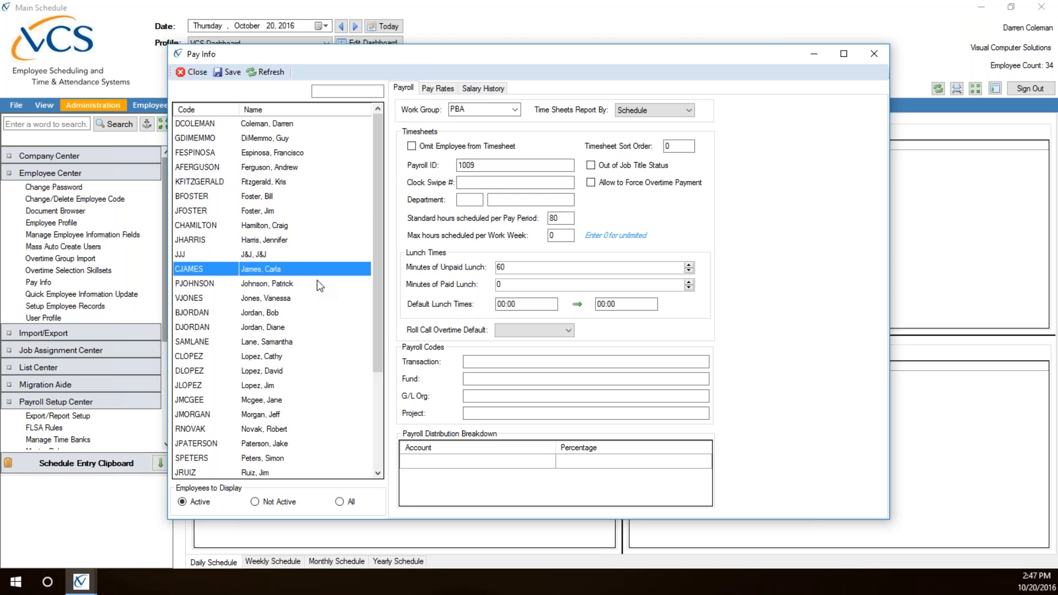
pyautogui.click(283, 288)
pyautogui.click(284, 301)
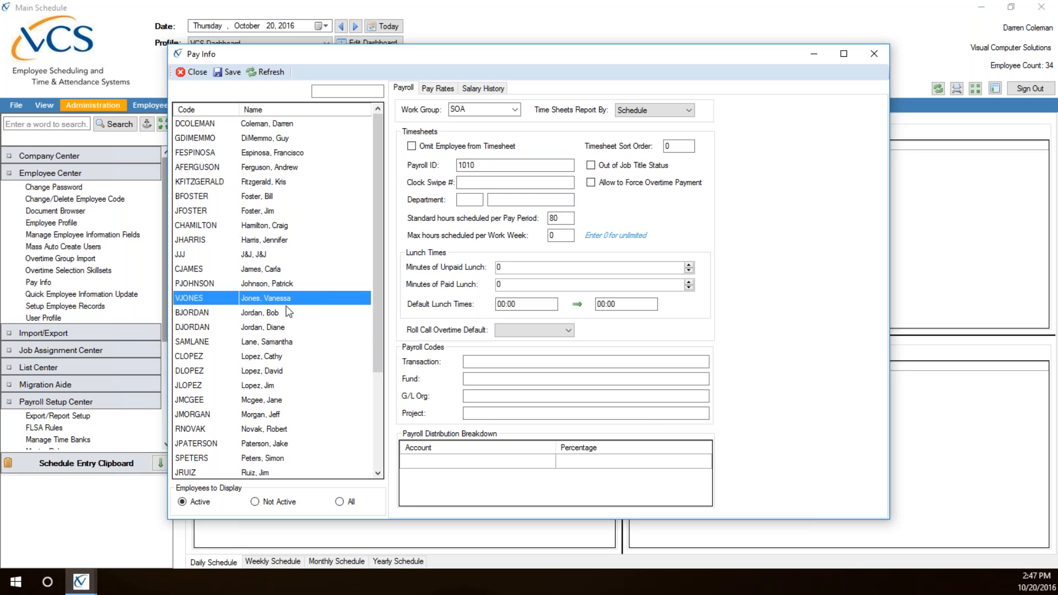
# Enter a payroll ID and the department name Police for the PBA employee with a blank payroll ID, and save
pyautogui.click(276, 343)
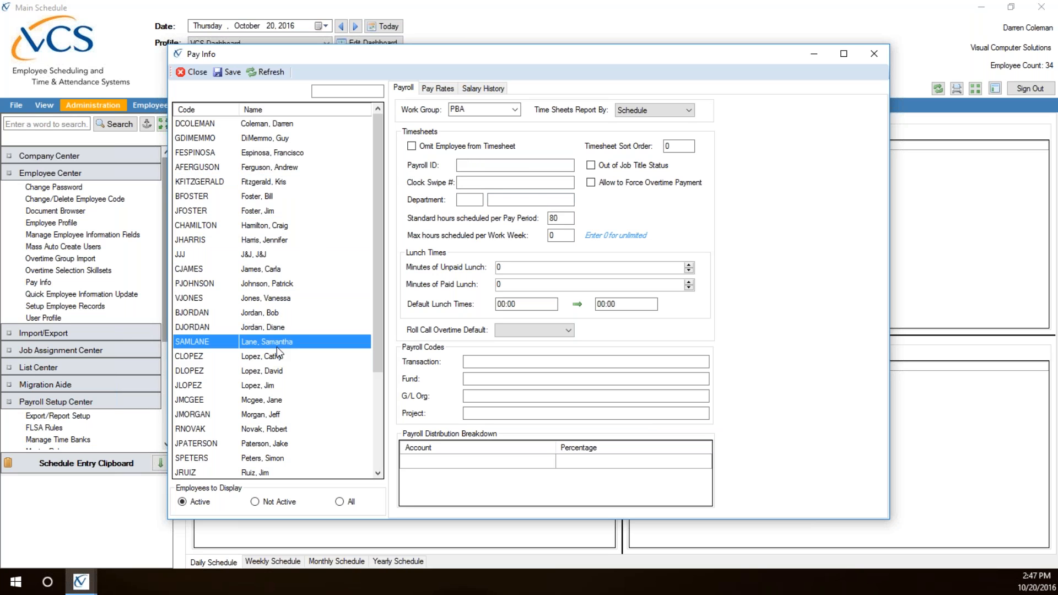
pyautogui.click(467, 164)
pyautogui.write('65654')
pyautogui.press('Tab')
pyautogui.press('Tab')
pyautogui.write('878')
pyautogui.press('BackSpace')
pyautogui.press('BackSpace')
pyautogui.press('BackSpace')
pyautogui.write('Police')
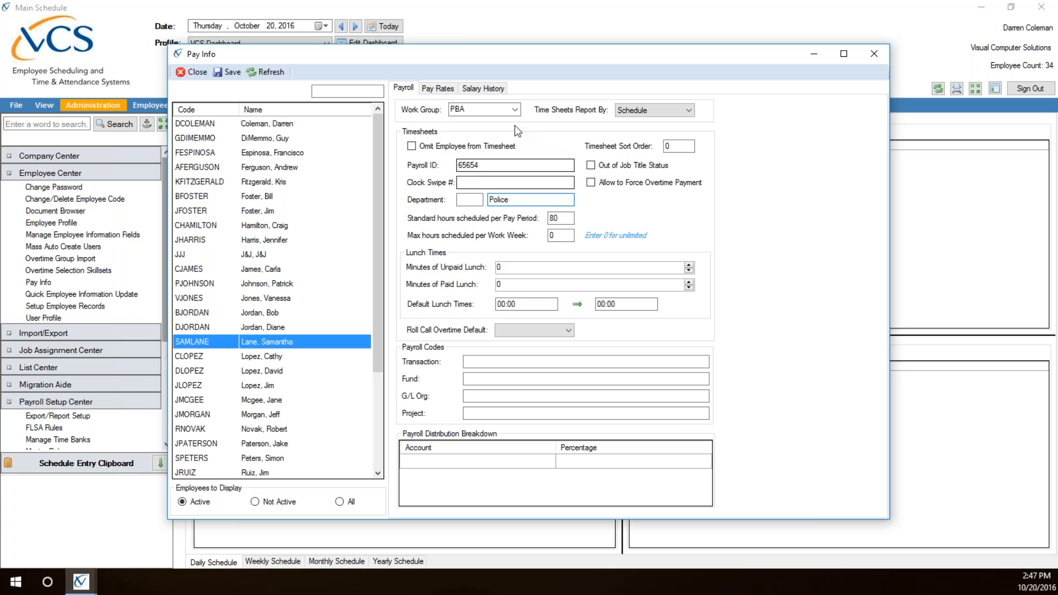
pyautogui.click(233, 76)
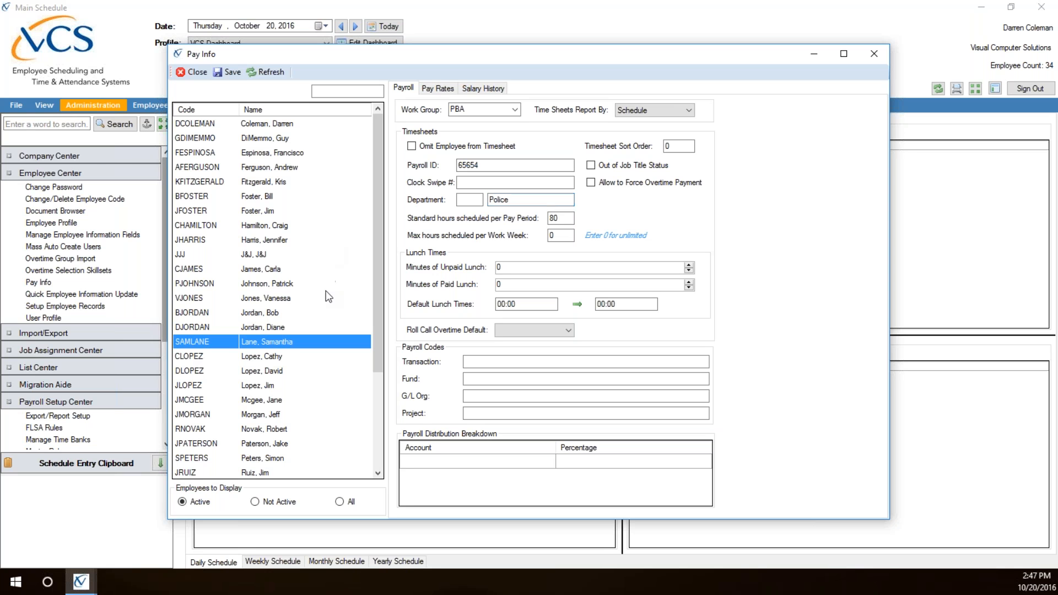